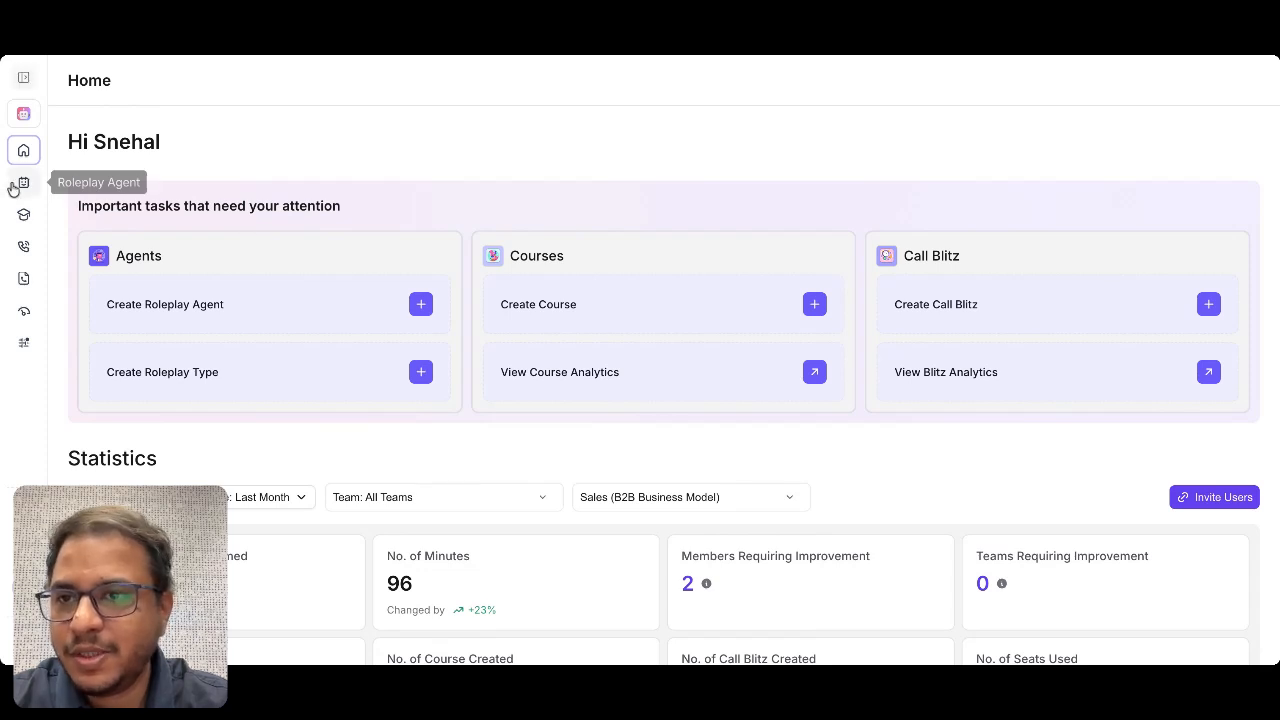
Step: Start a new multi-persona roleplay agent and name the roleplay group "Buying Committee"
left_click(23, 182)
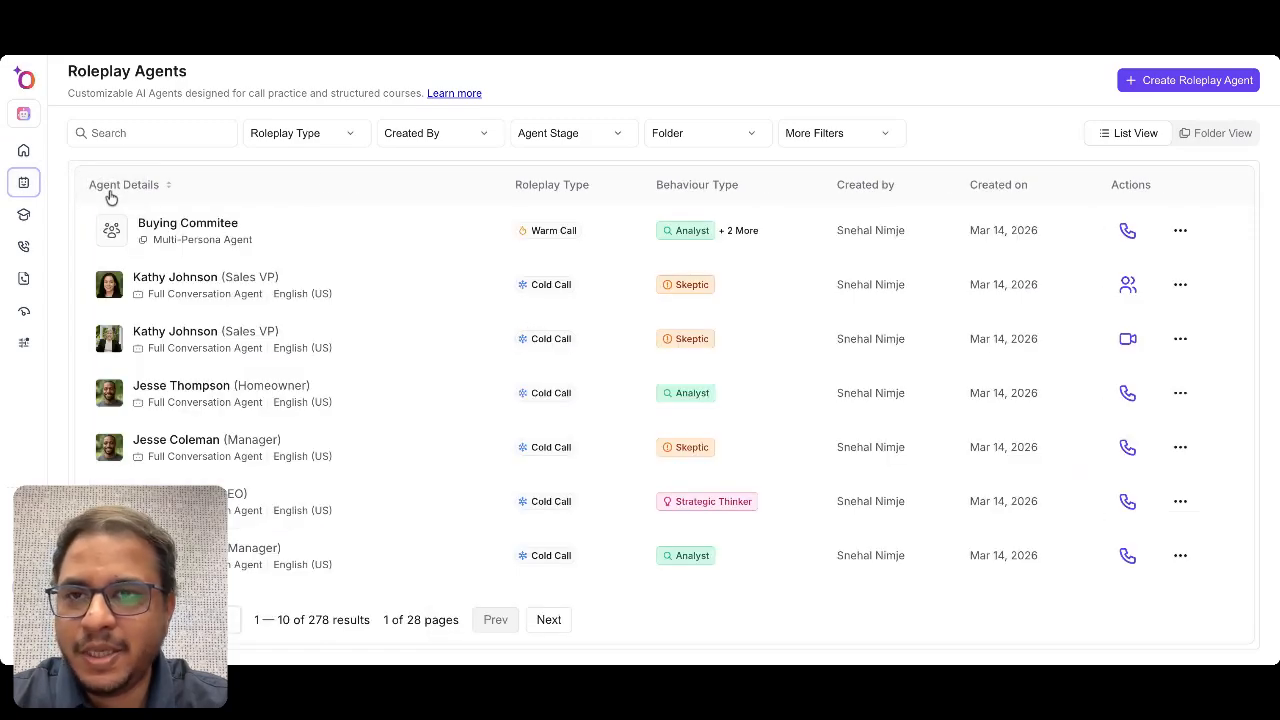
left_click(1210, 88)
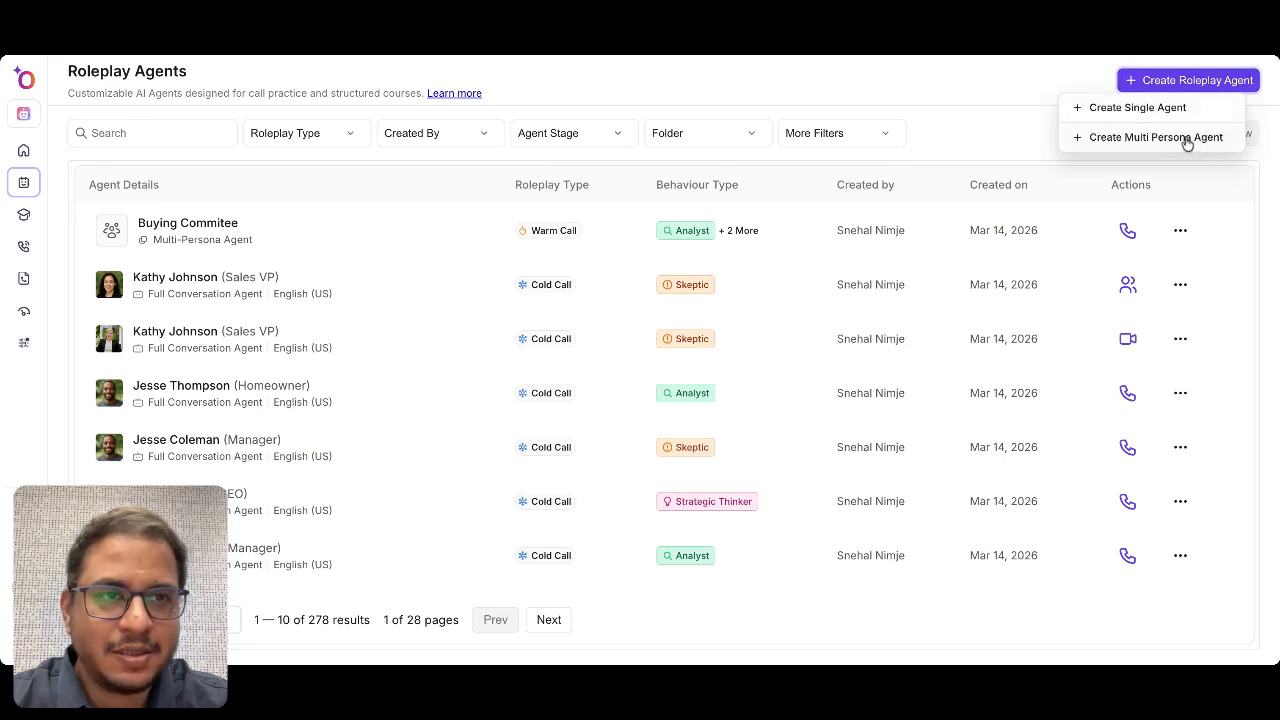
left_click(1184, 139)
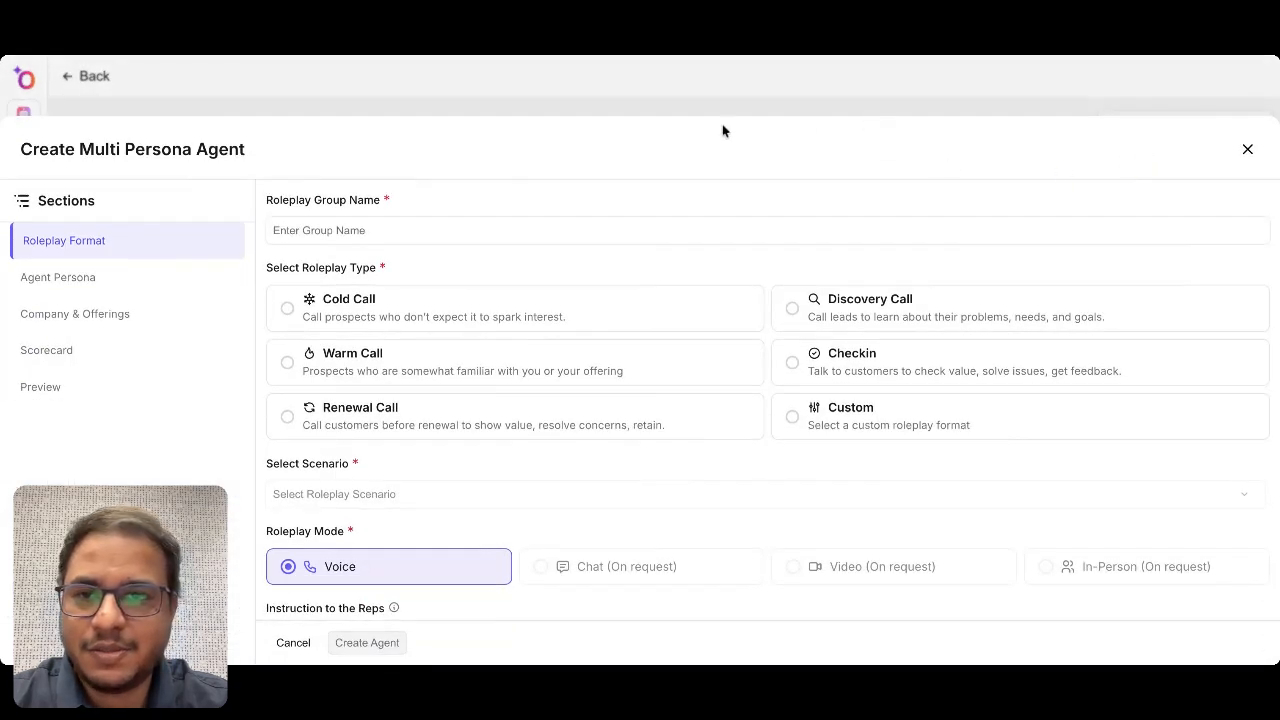
left_click(359, 234)
type("Buying ")
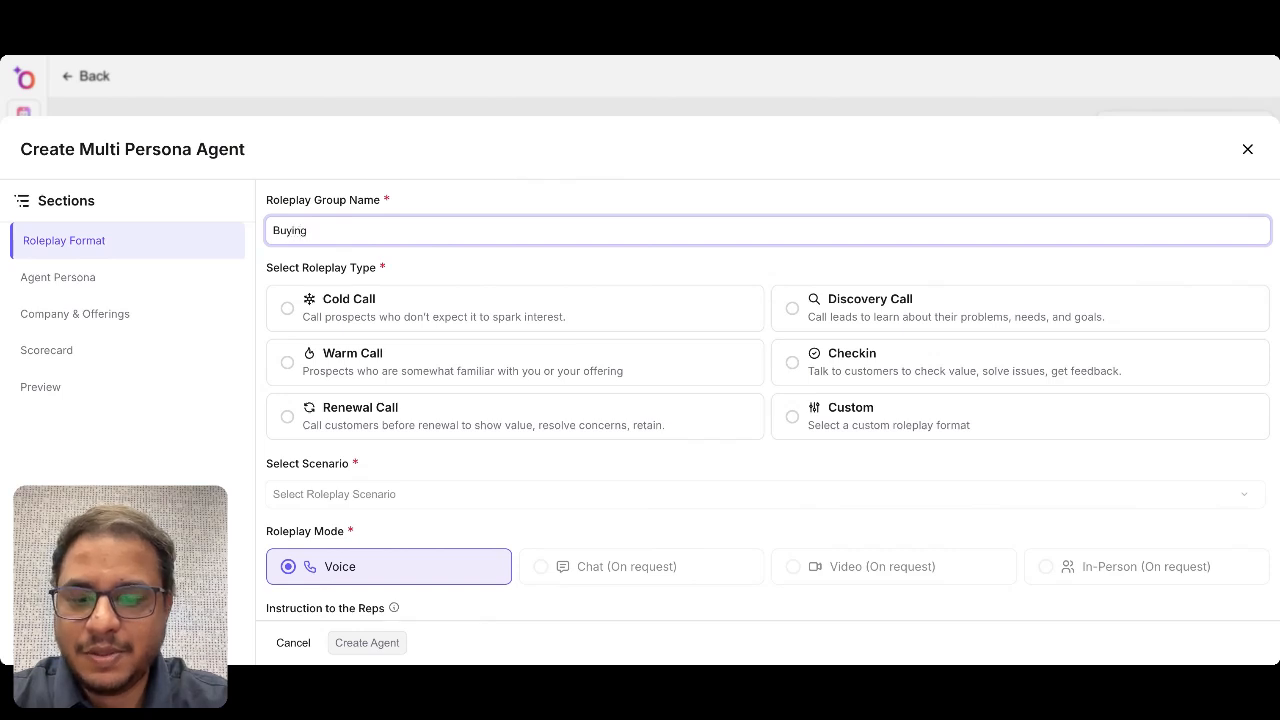
type("Commi")
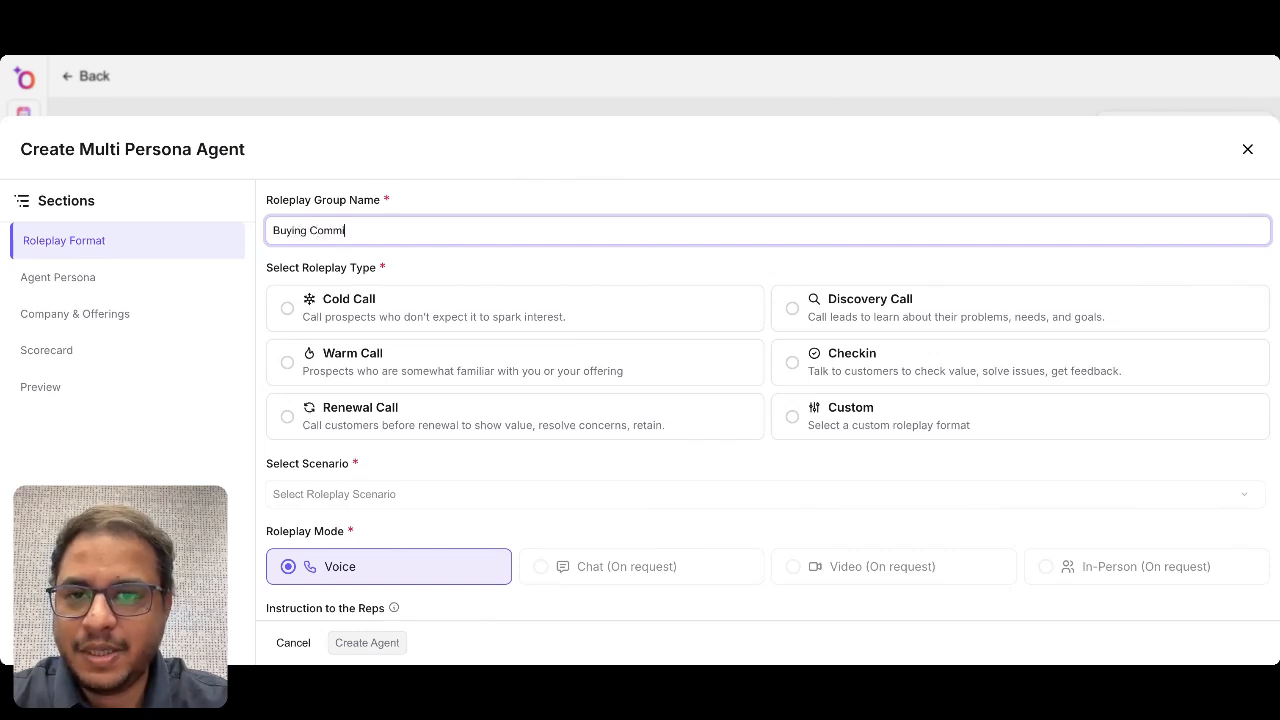
type("ttee")
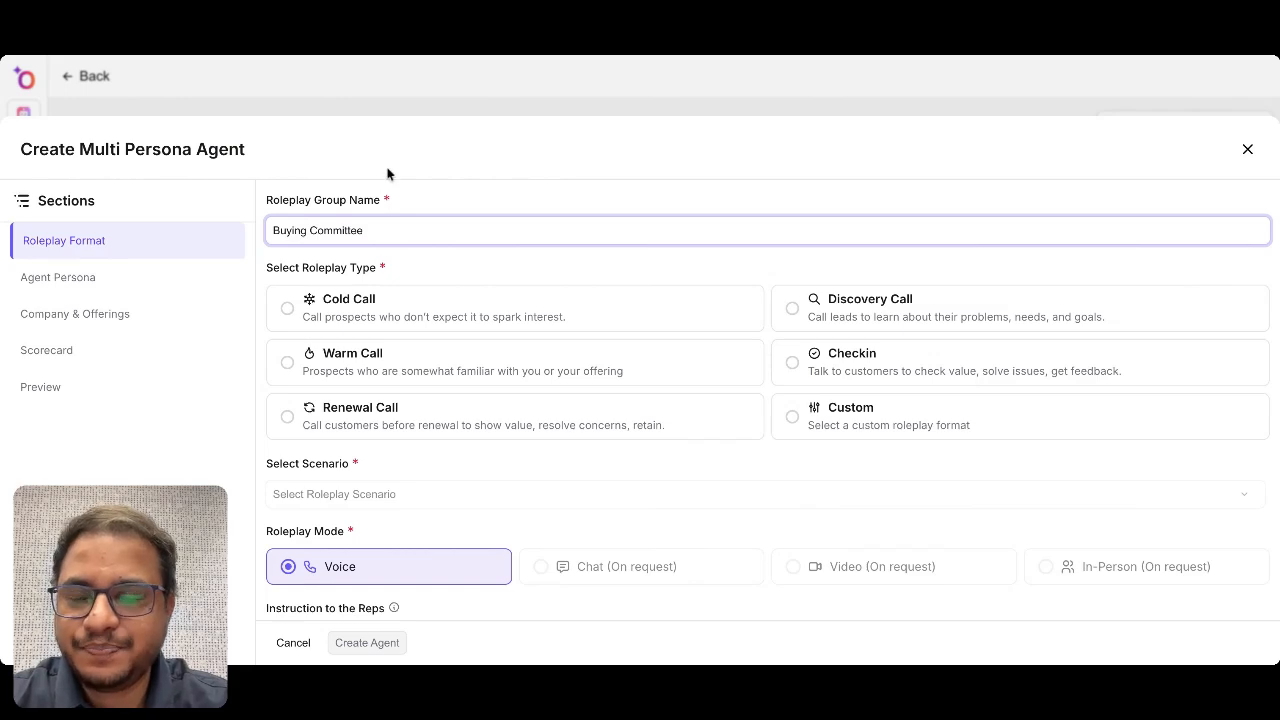
left_click(388, 172)
Step: Set the roleplay type to Warm Call and the scenario to "Is Aware of Problem & Solution"
left_click(295, 373)
scroll(296, 374, "down", 1)
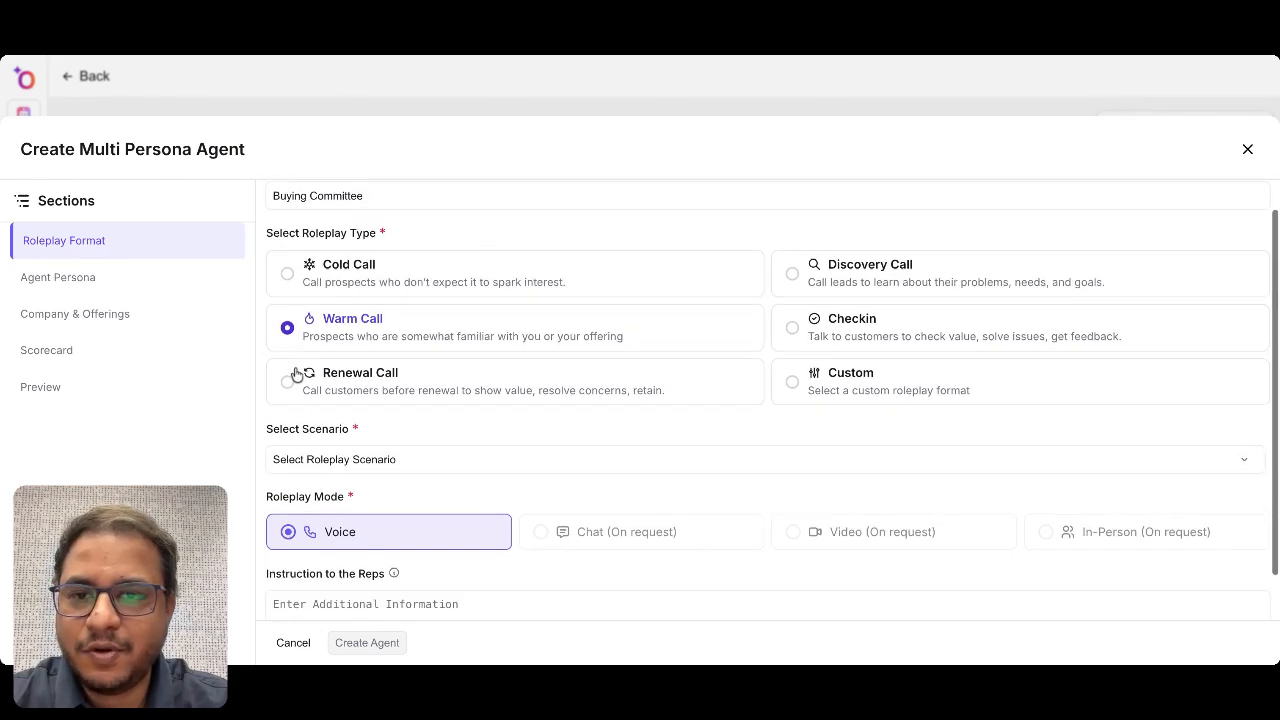
scroll(296, 374, "down", 1)
left_click(370, 404)
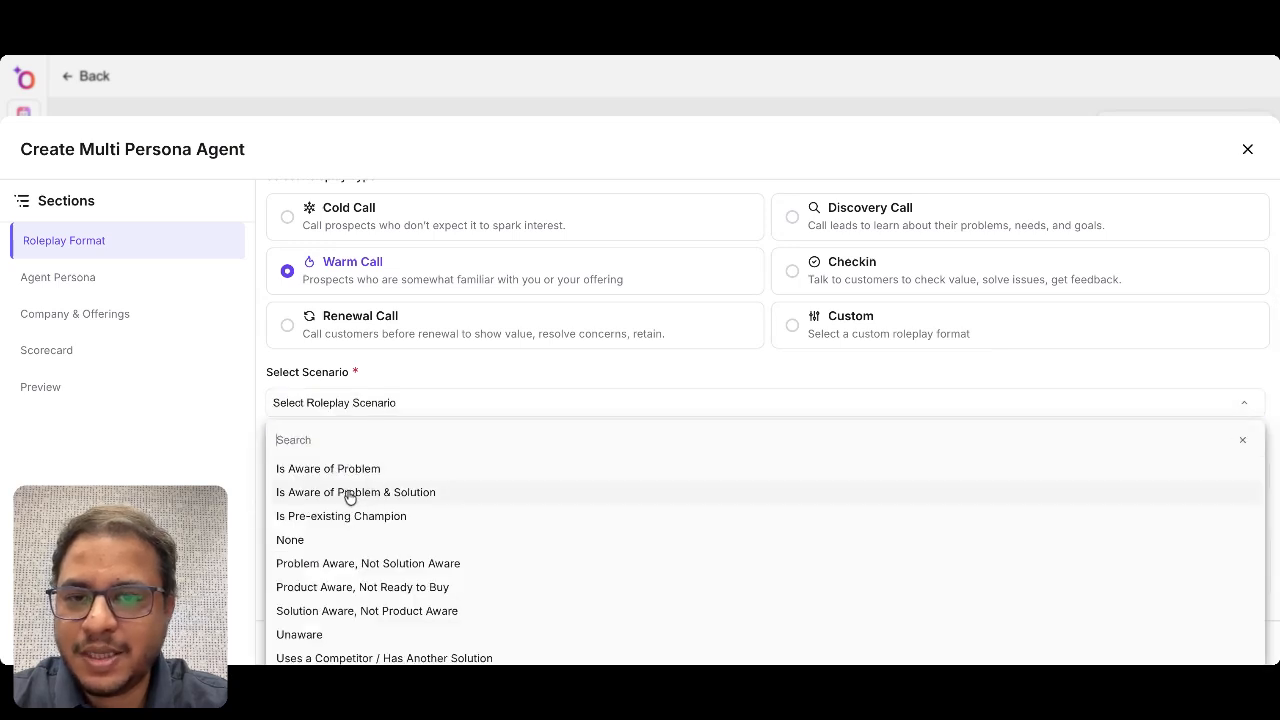
left_click(350, 490)
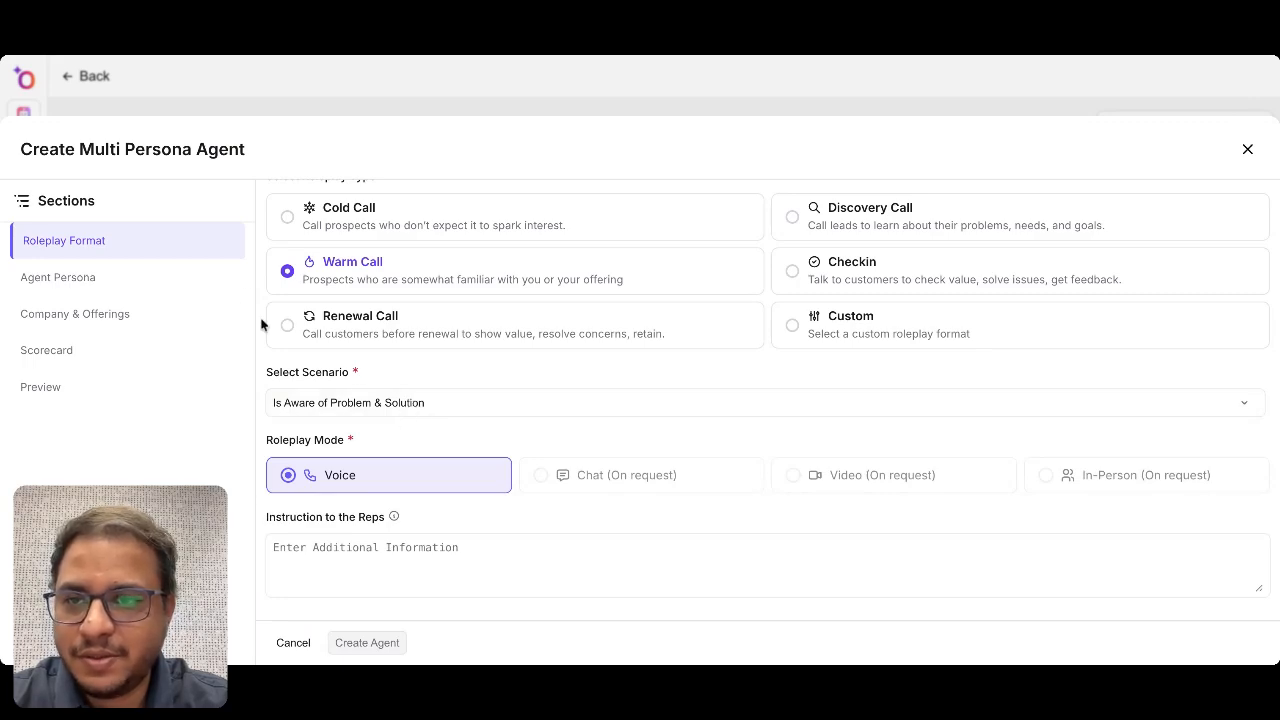
Step: Start adding existing personas to the agent and filter the available ones by their creator's name
left_click(81, 286)
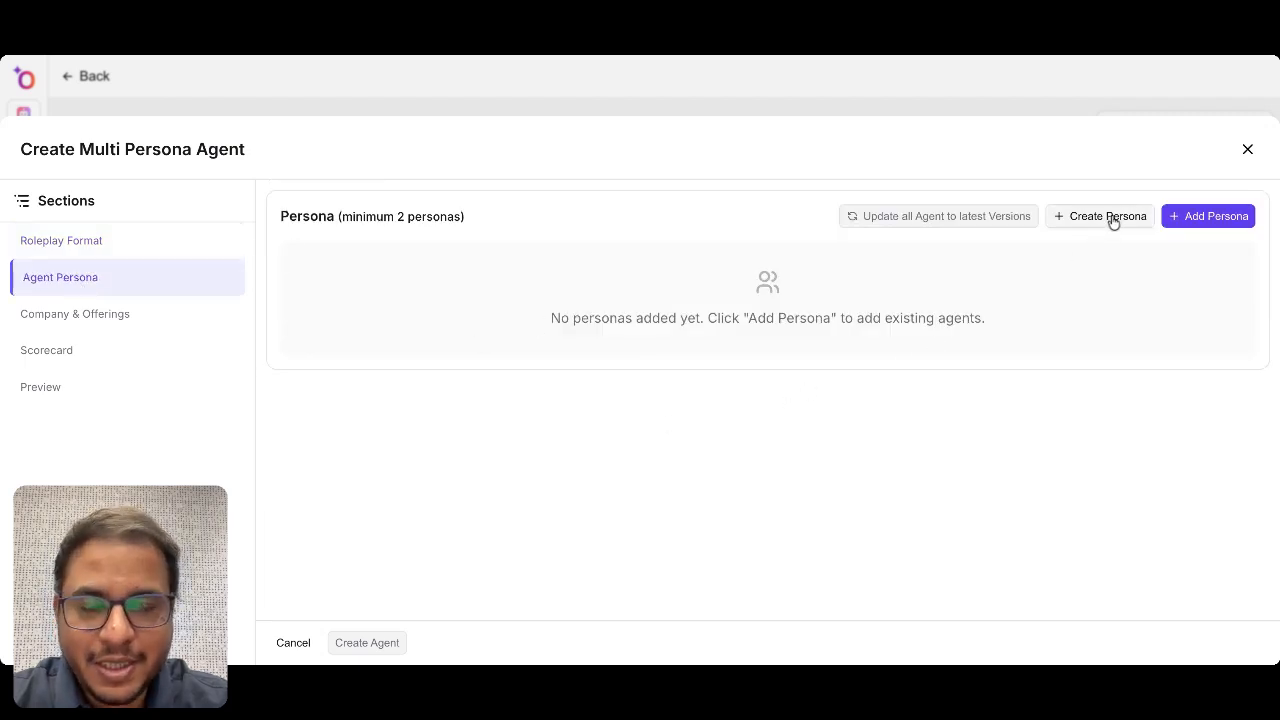
left_click(1210, 222)
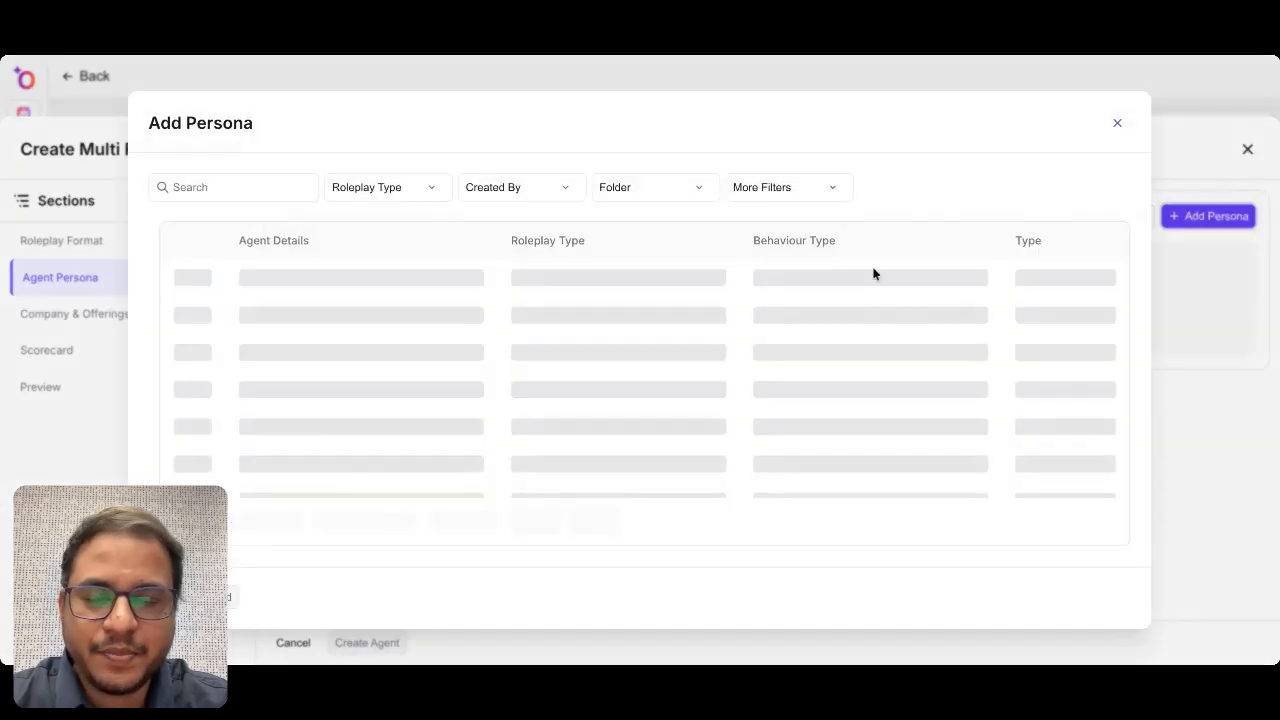
left_click(558, 190)
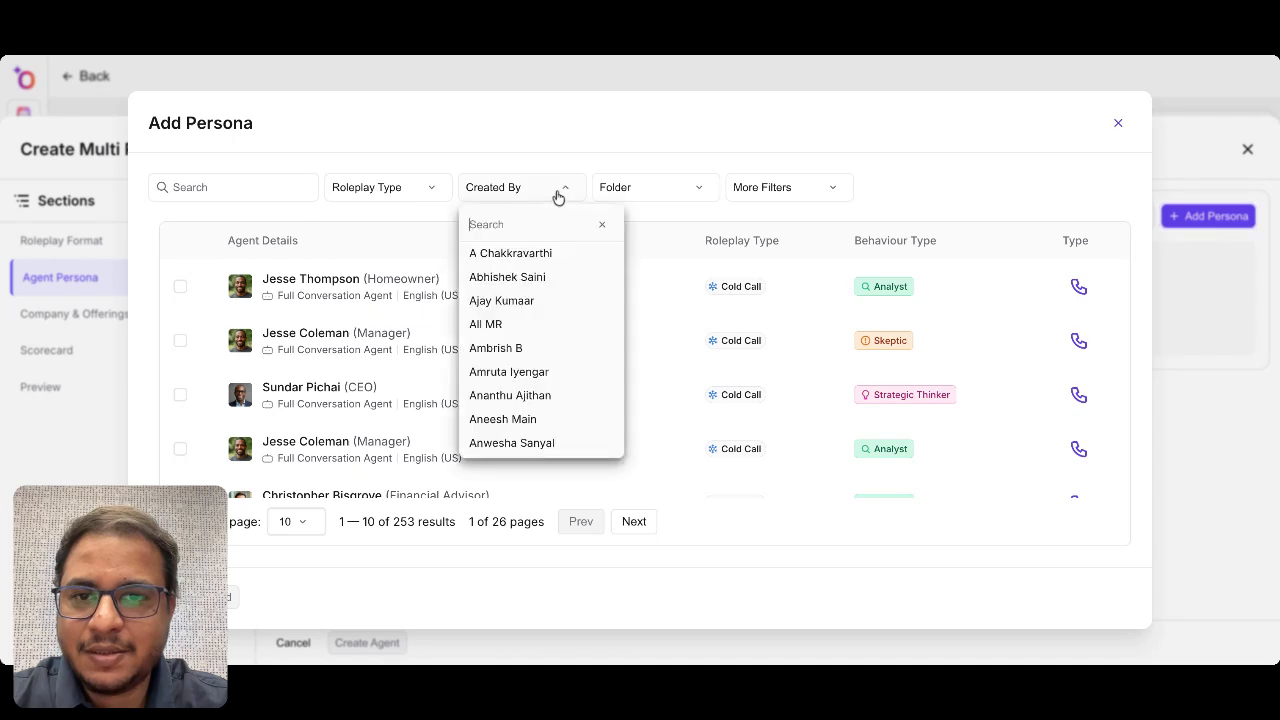
scroll(536, 352, "down", 5)
scroll(531, 351, "down", 3)
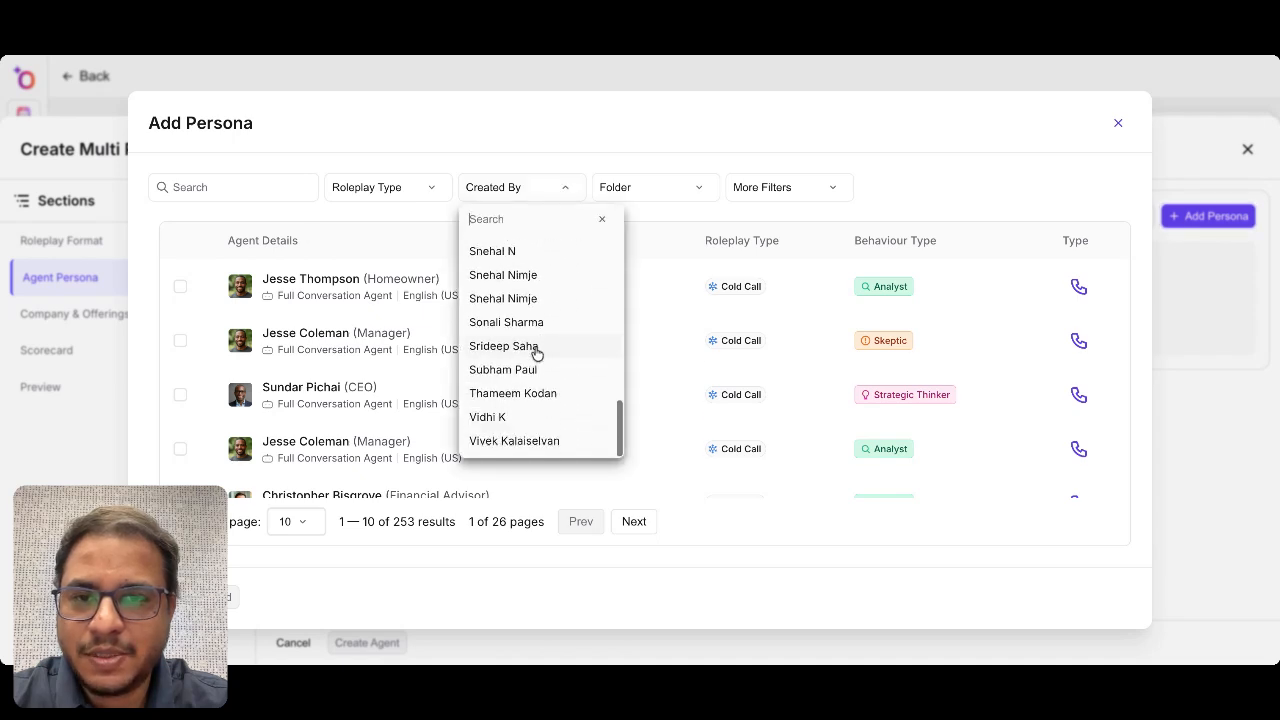
left_click(531, 300)
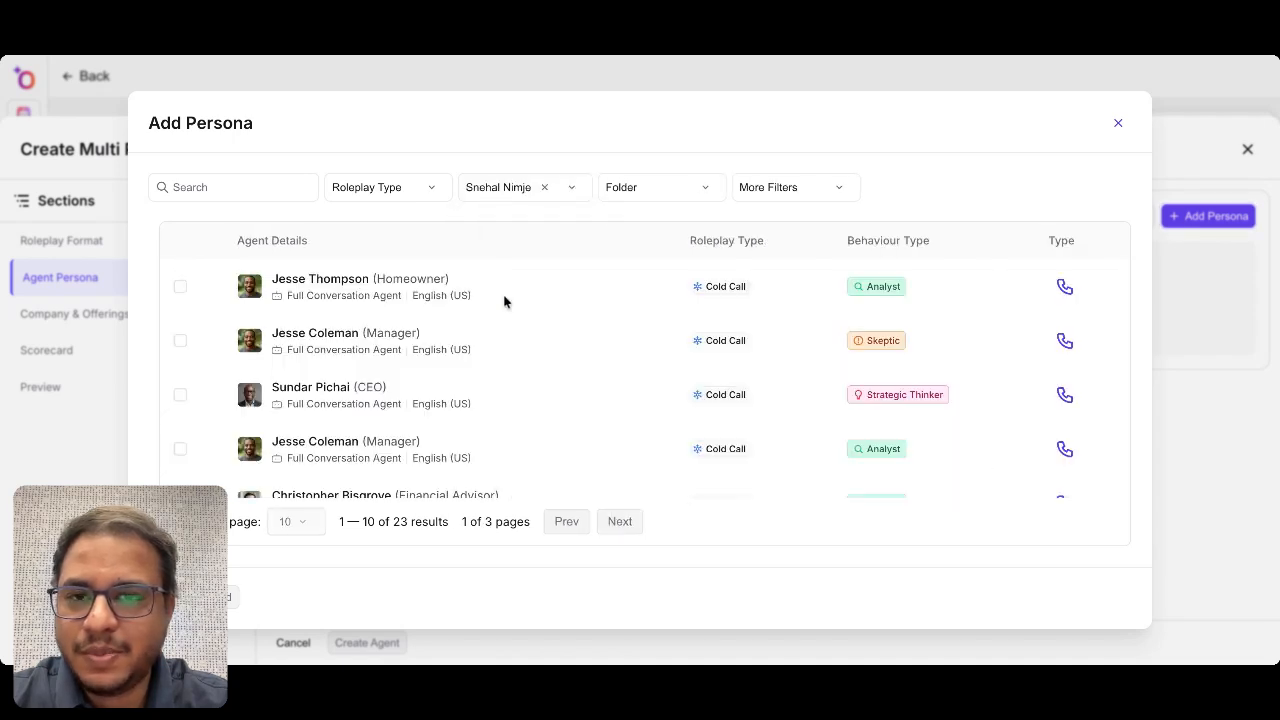
Step: Add the warm-call Head of IT Security, Head of Procurement and VP of Sales personas, and make the VP of Sales primary
scroll(503, 300, "down", 5)
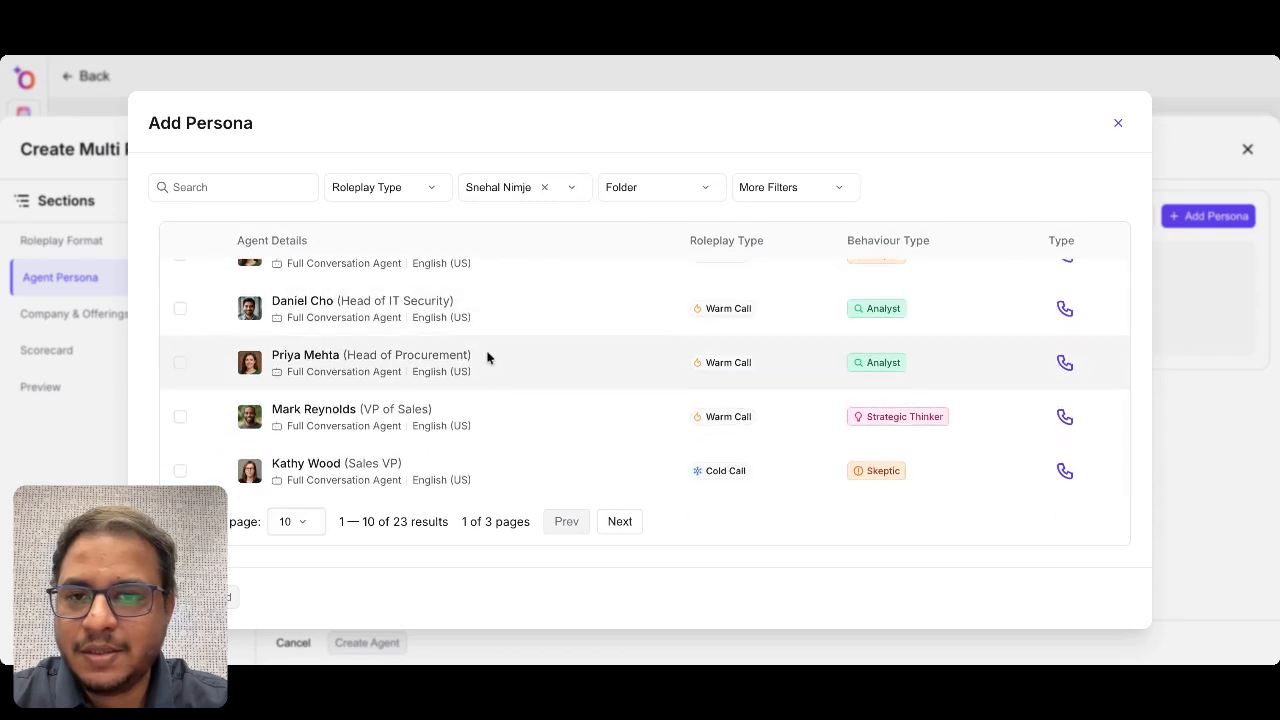
scroll(486, 351, "up", 2)
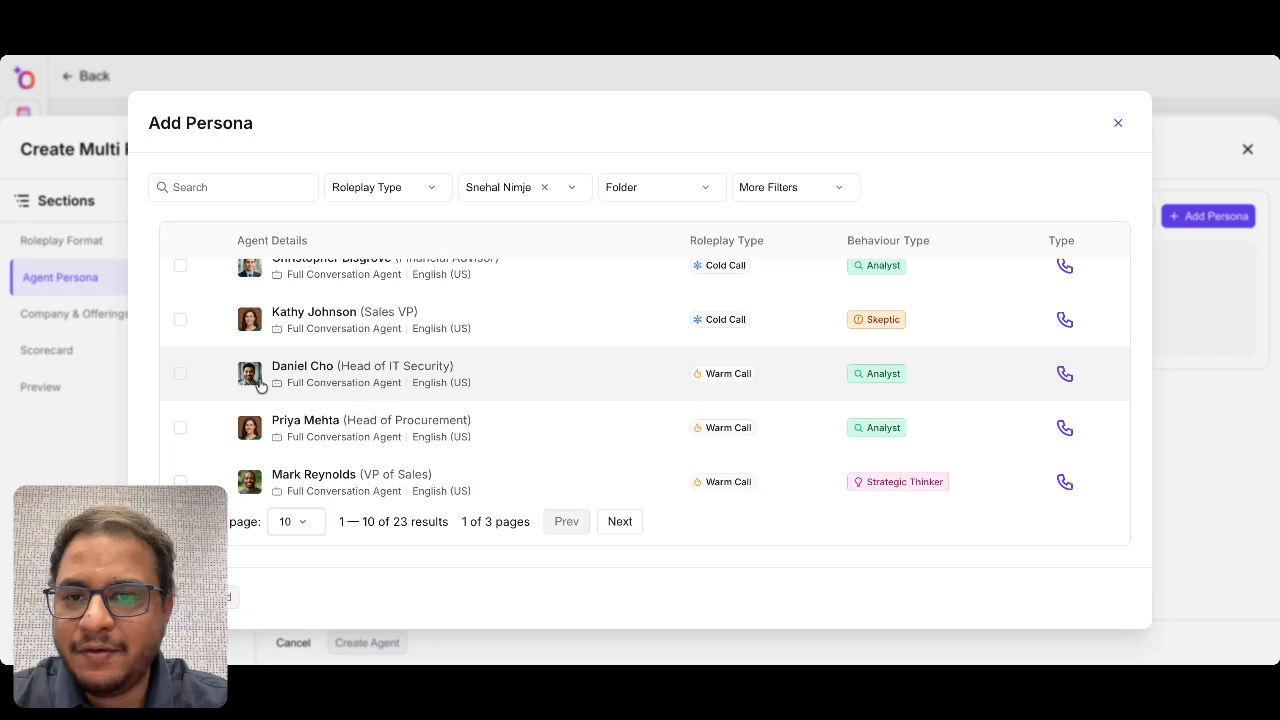
scroll(200, 357, "up", 1)
scroll(191, 375, "down", 1)
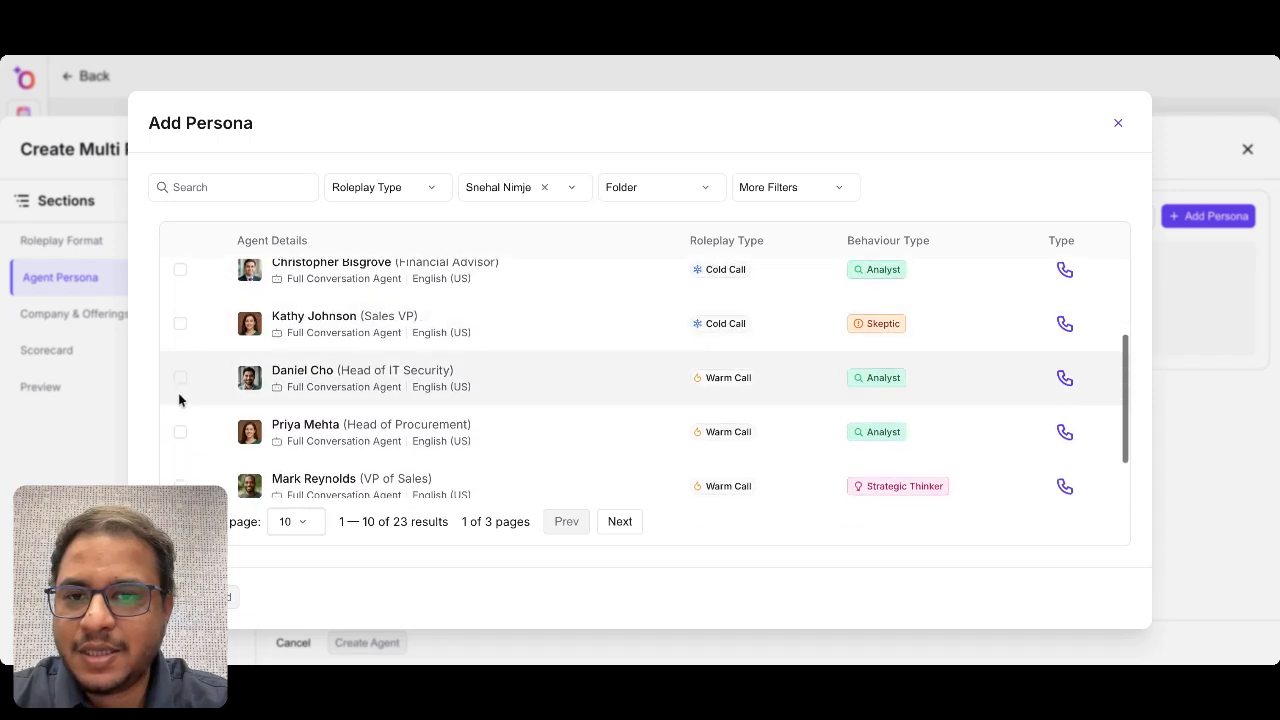
scroll(188, 405, "down", 1)
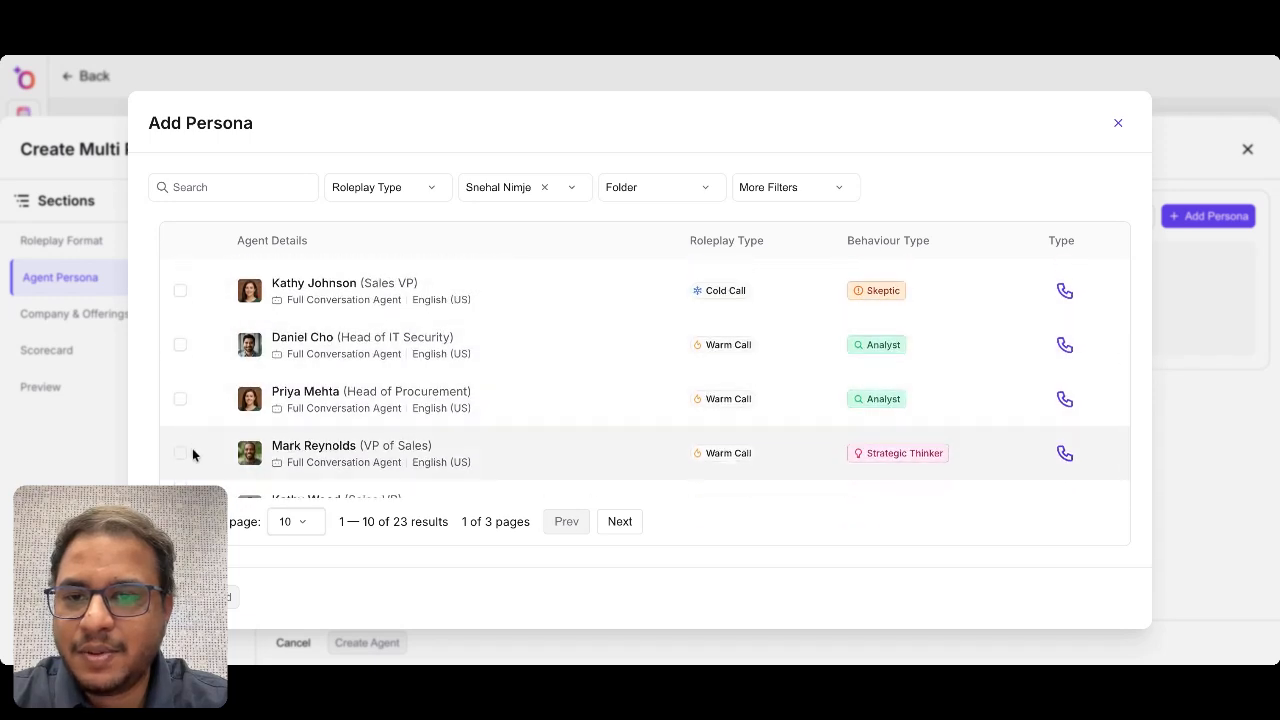
left_click(180, 456)
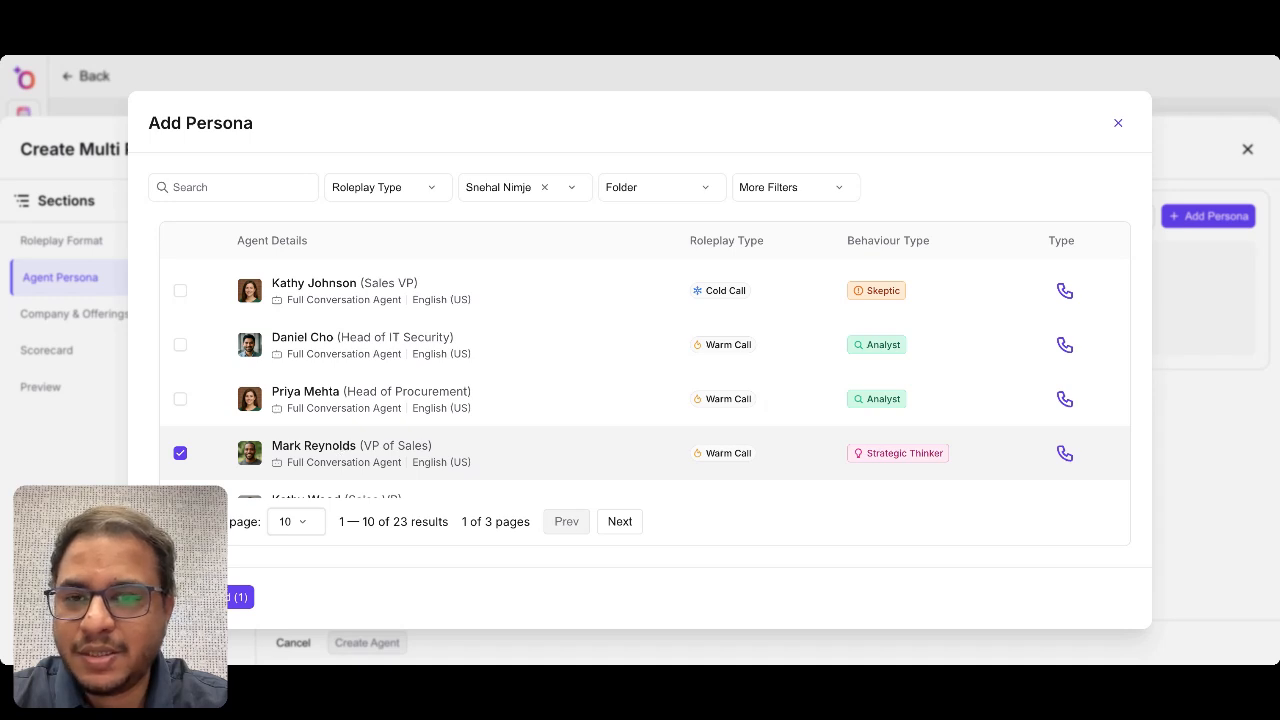
left_click(180, 403)
left_click(180, 344)
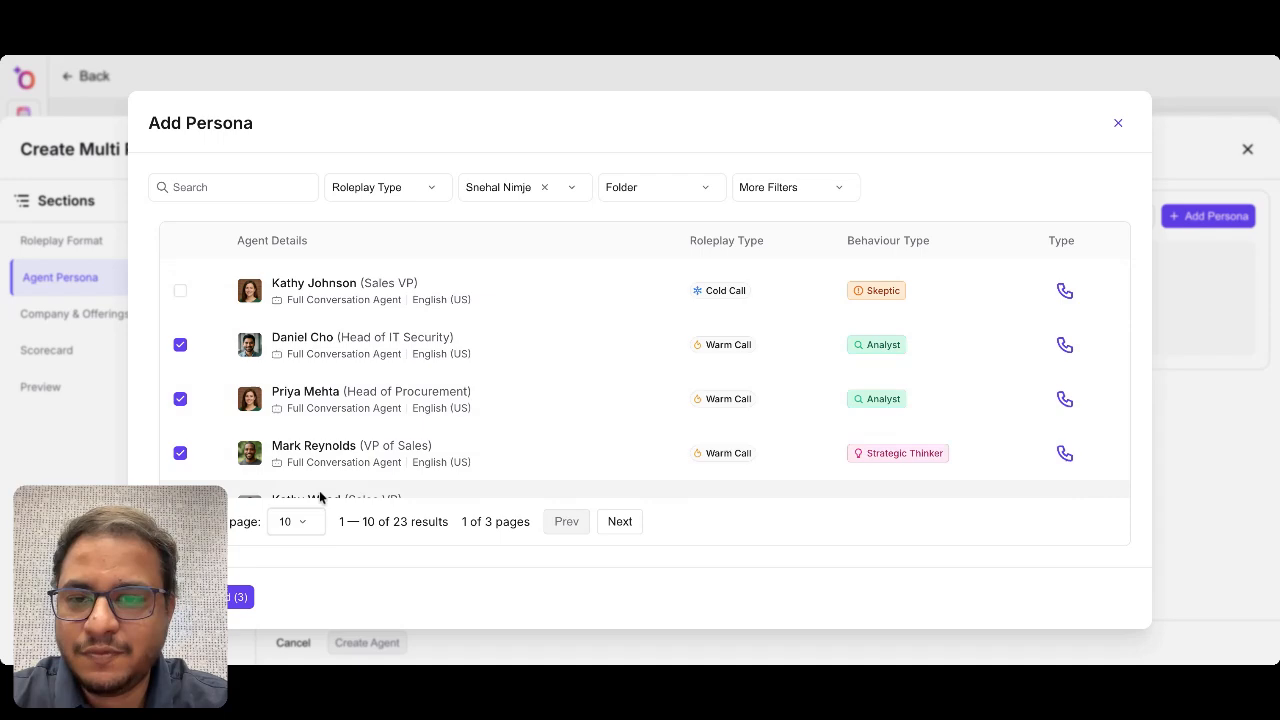
left_click(238, 597)
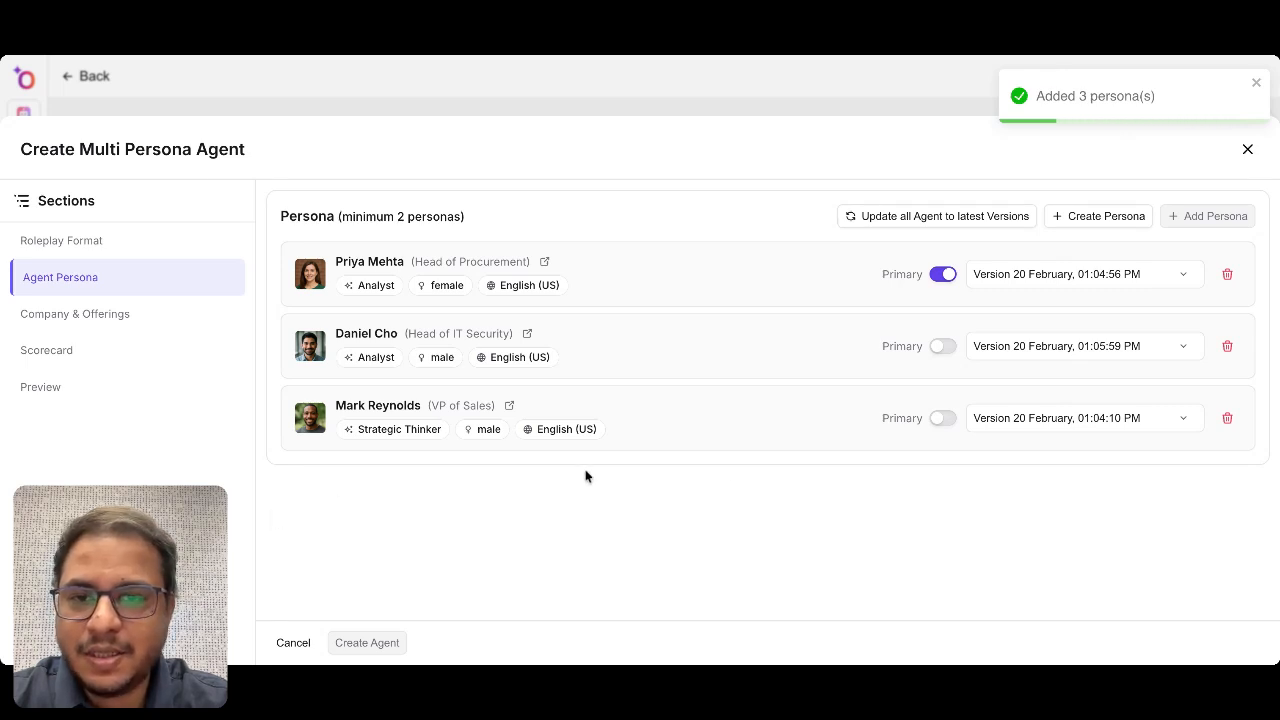
left_click(941, 419)
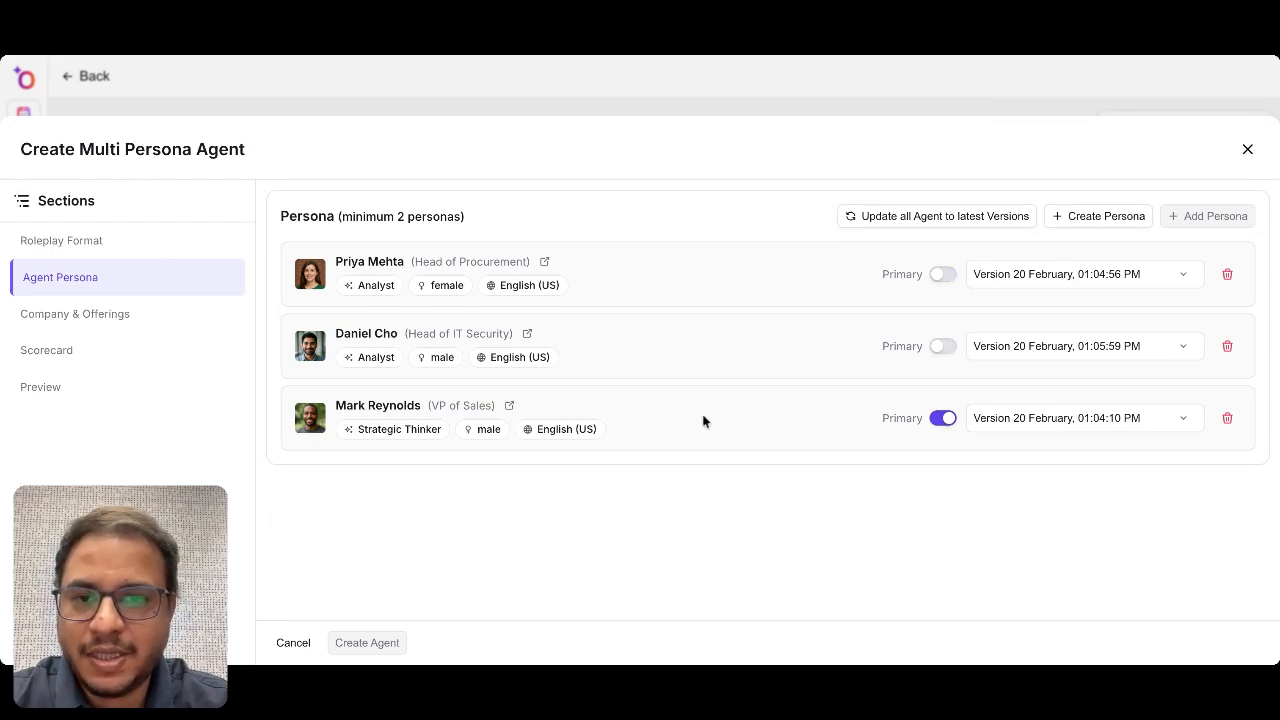
Step: Enter "Alderwest Tech" as the company name in the Company & Offerings section
left_click(109, 315)
left_click(320, 264)
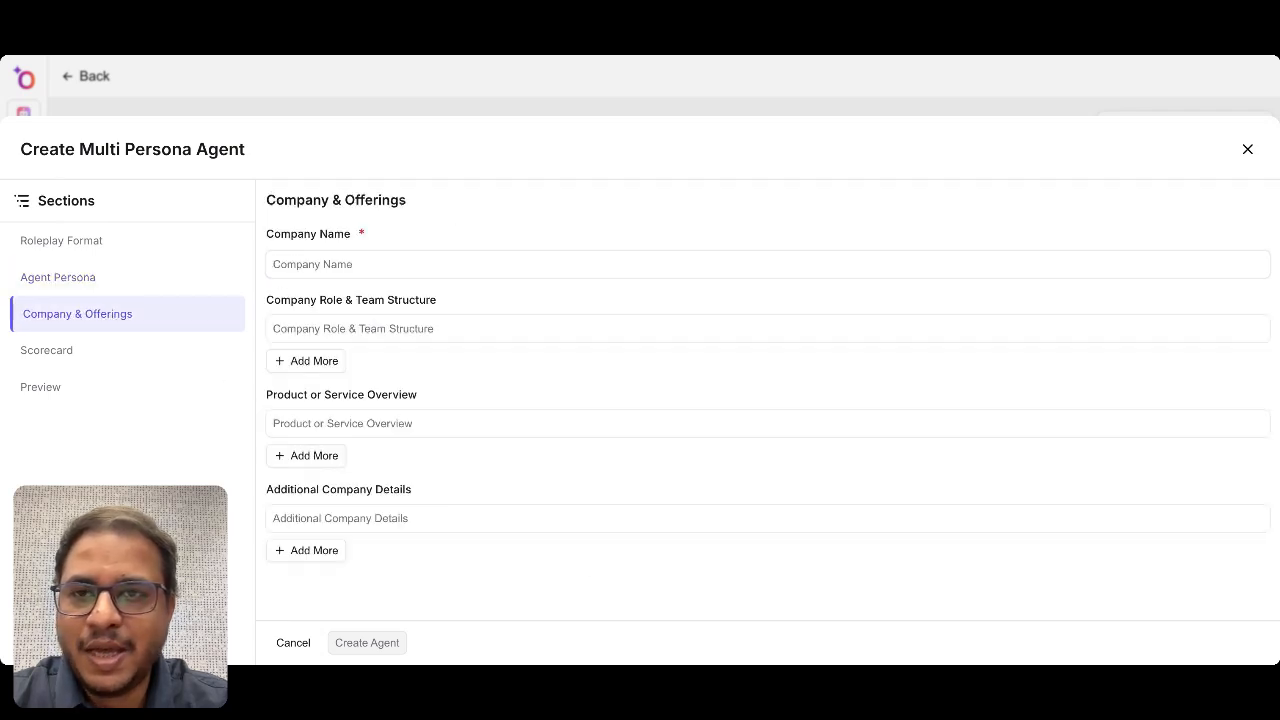
left_click(385, 264)
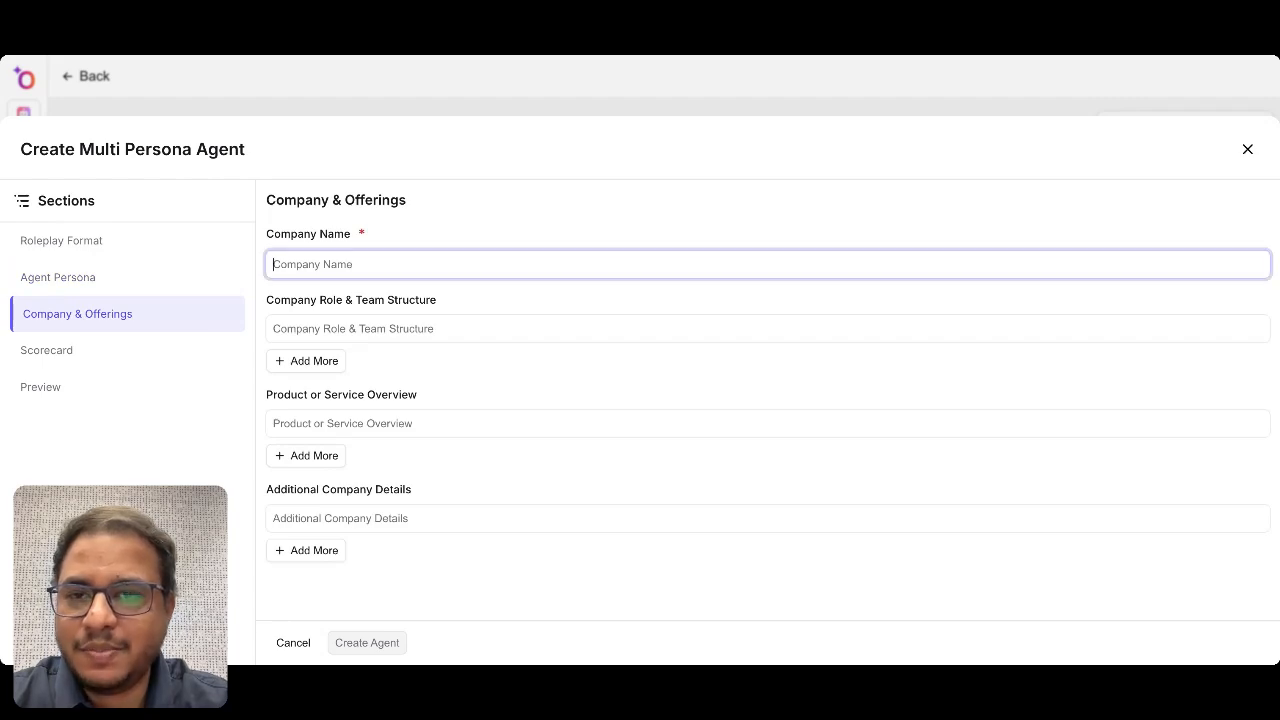
type("Alderwest Tech")
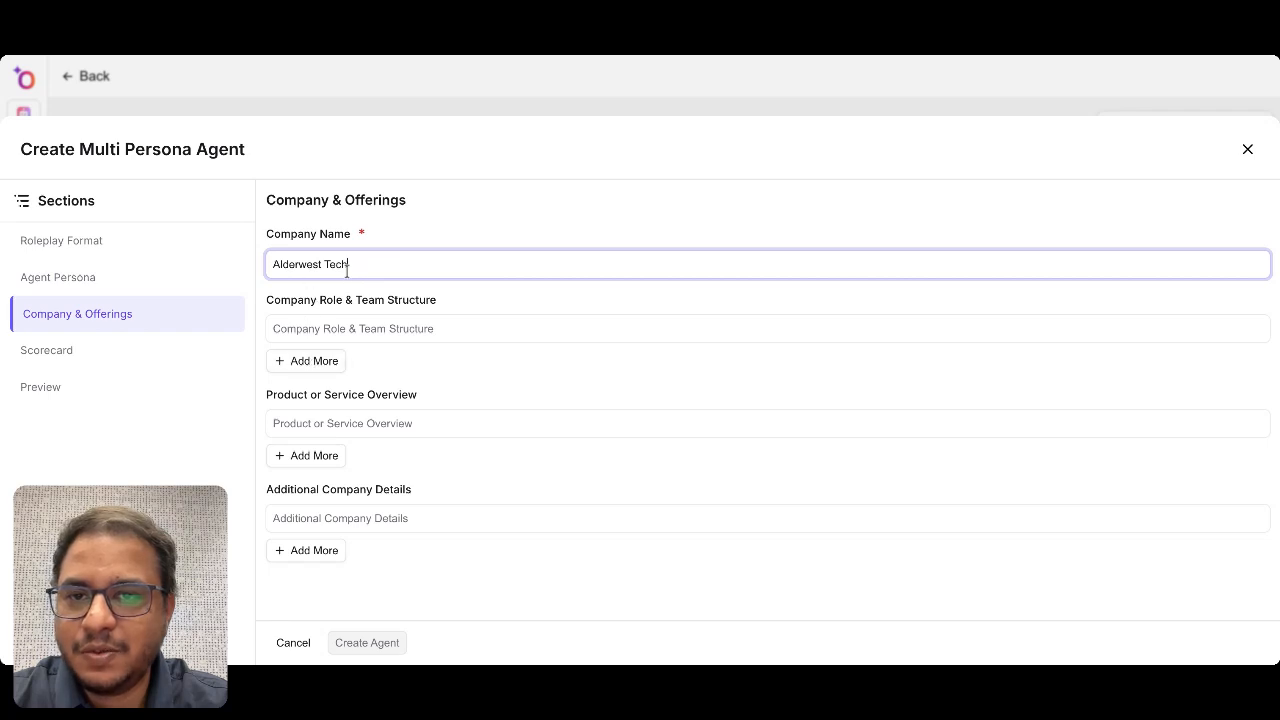
Step: Add two more Company Role & Team Structure entries and describe the champion bringing in the other two for final commercial discussion in the first
left_click(320, 361)
left_click(326, 399)
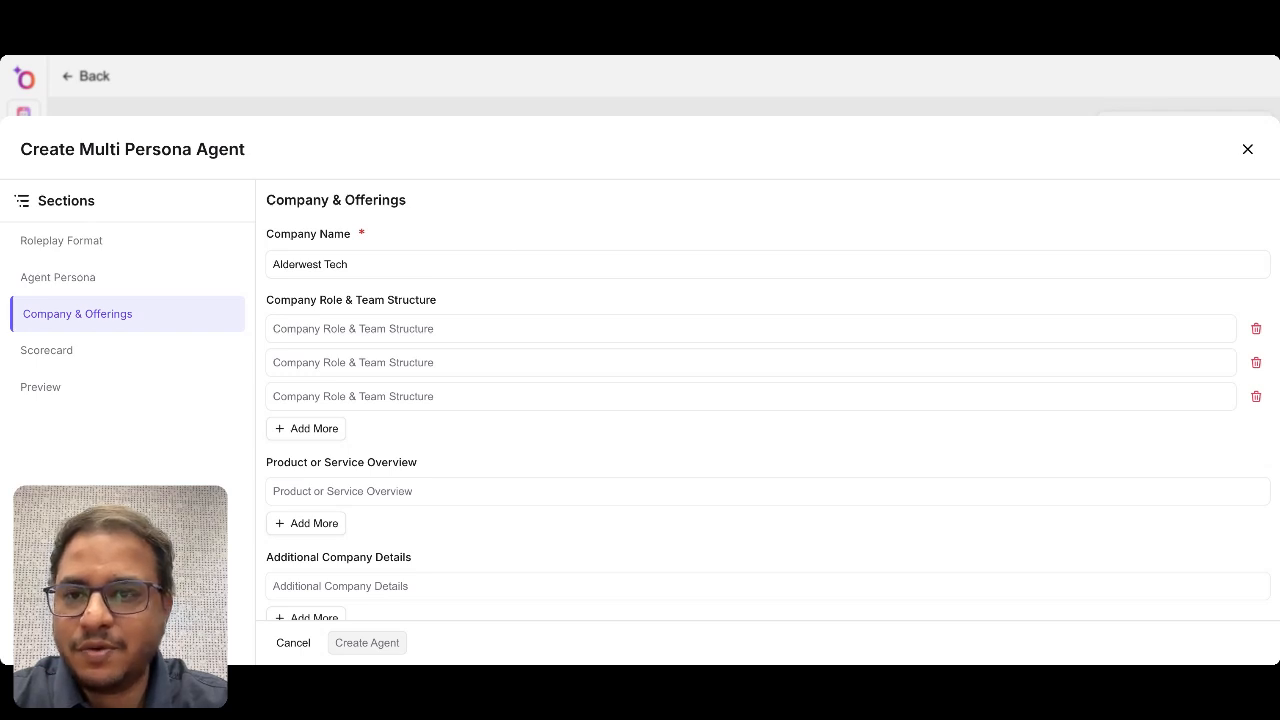
left_click(381, 330)
type("Mark is the champion and has brought in Daniel and Priya for final commercial discussion")
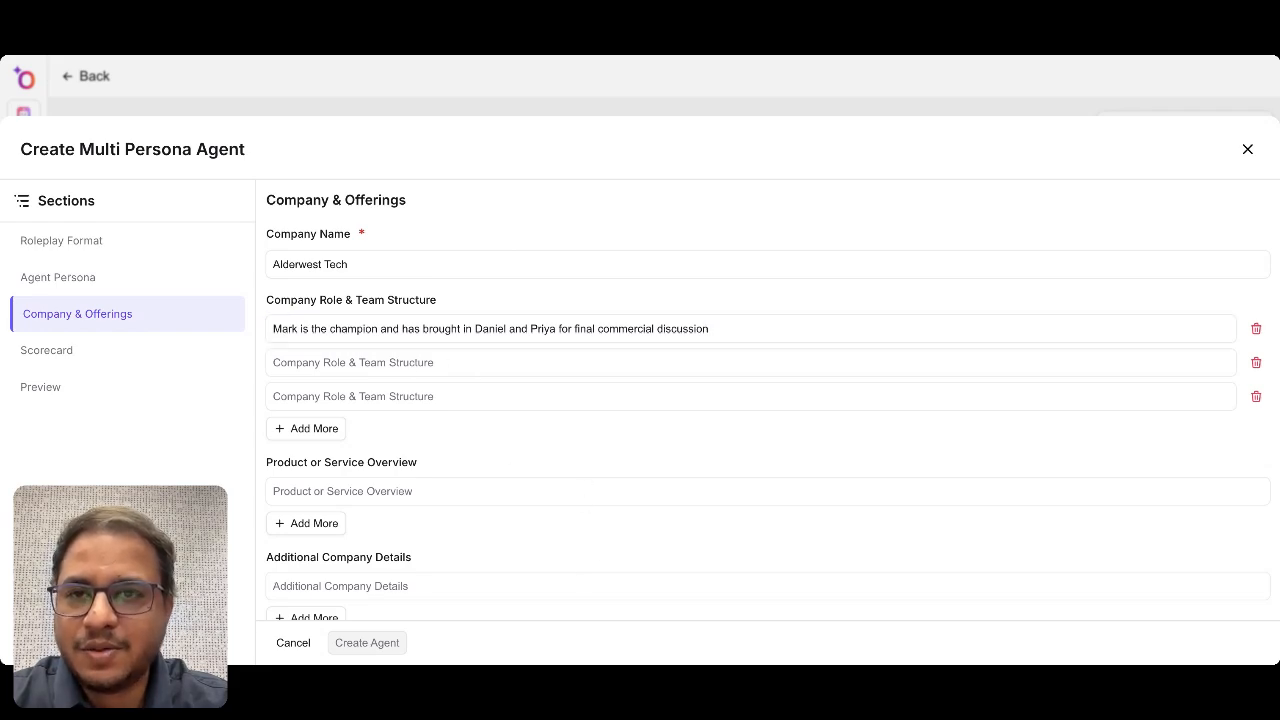
Step: Fill the second team structure entry with the IT security head's worries about data encryption at rest and in transit and soc 2 compliance
left_click(349, 362)
type("Daniel is worried about data encryption at rest and in transit. And soc 2 complieance")
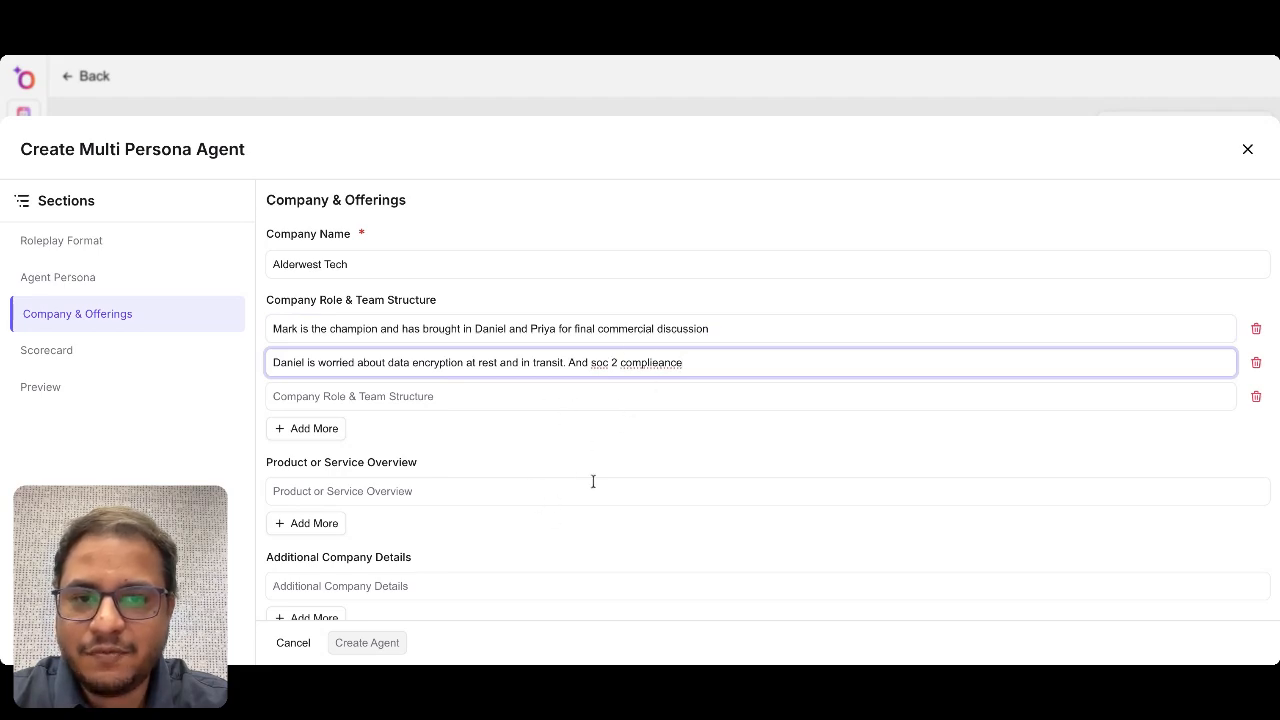
left_click(657, 362)
key("BackSpace")
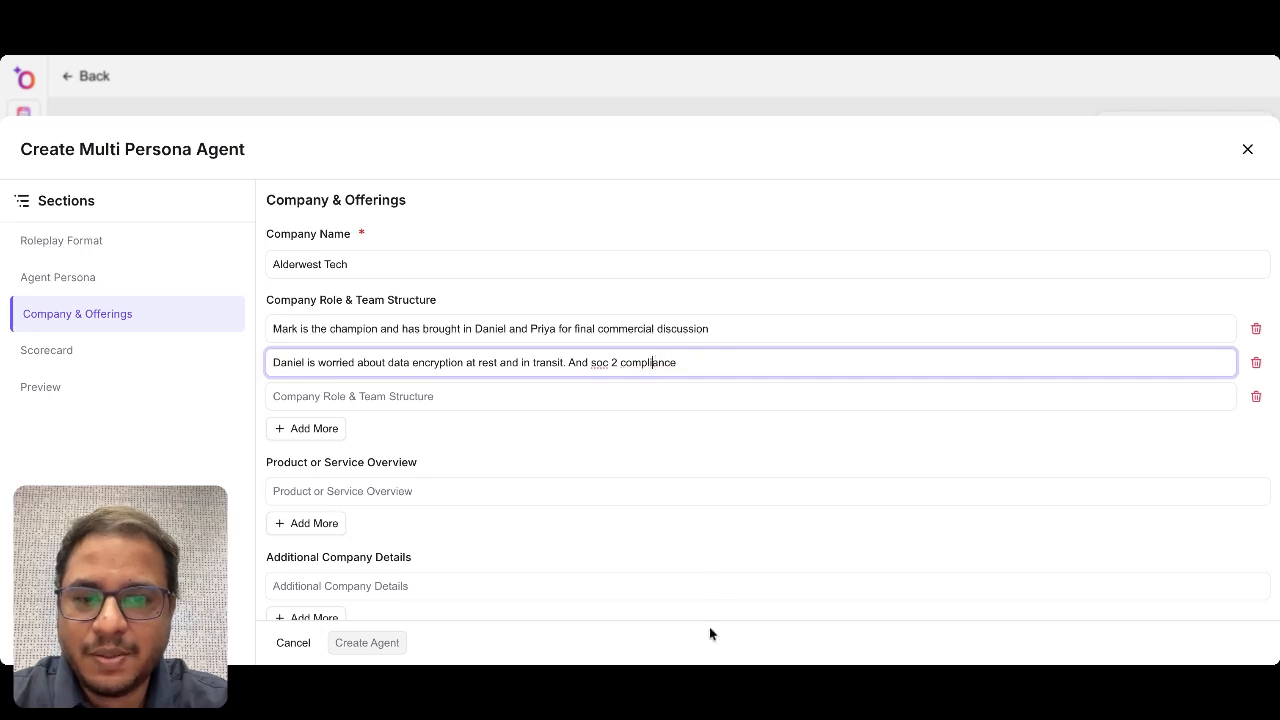
left_click(712, 662)
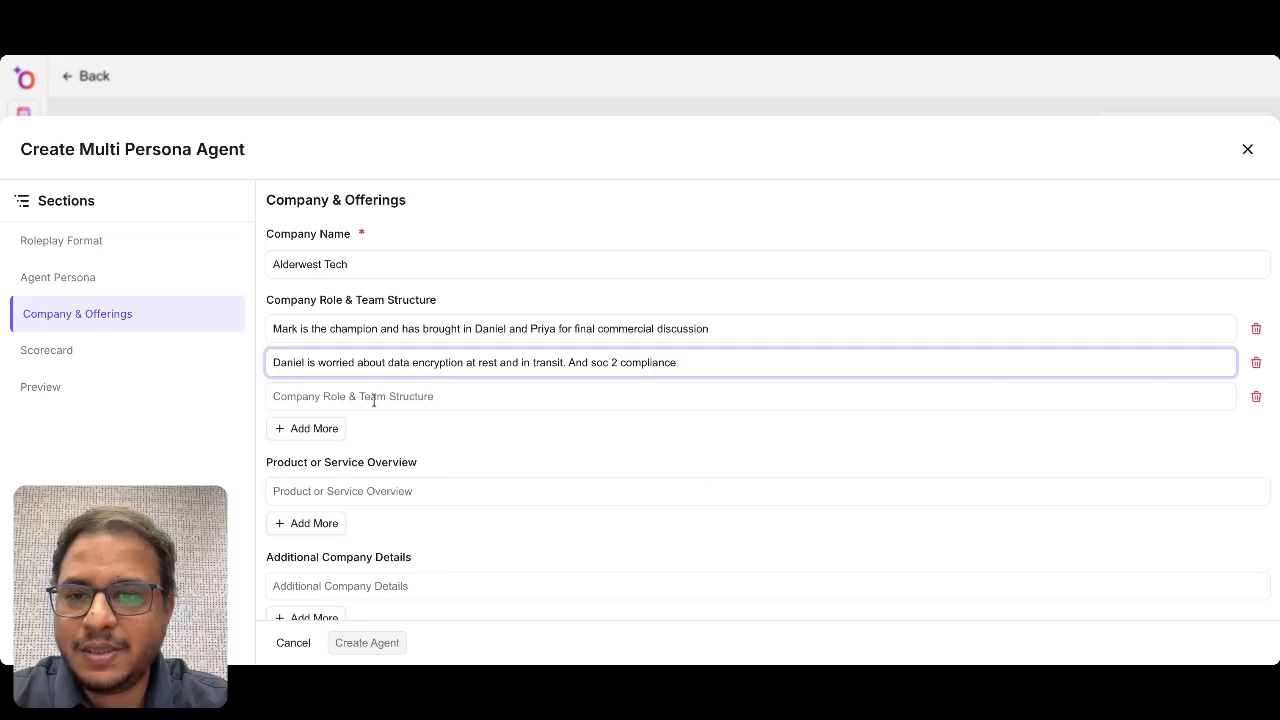
Step: Fill the third team structure entry: the procurement head "would like to negotiate and would be happy with a 5% prices"
left_click(372, 402)
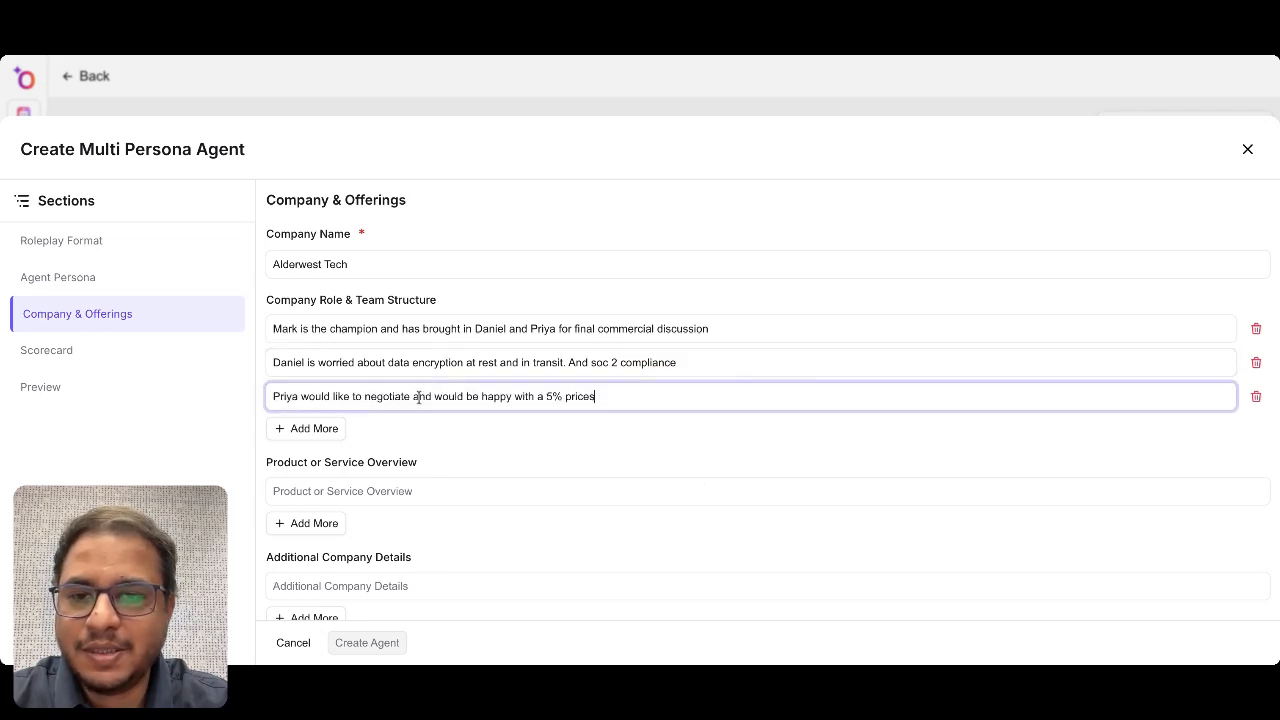
scroll(464, 420, "down", 1)
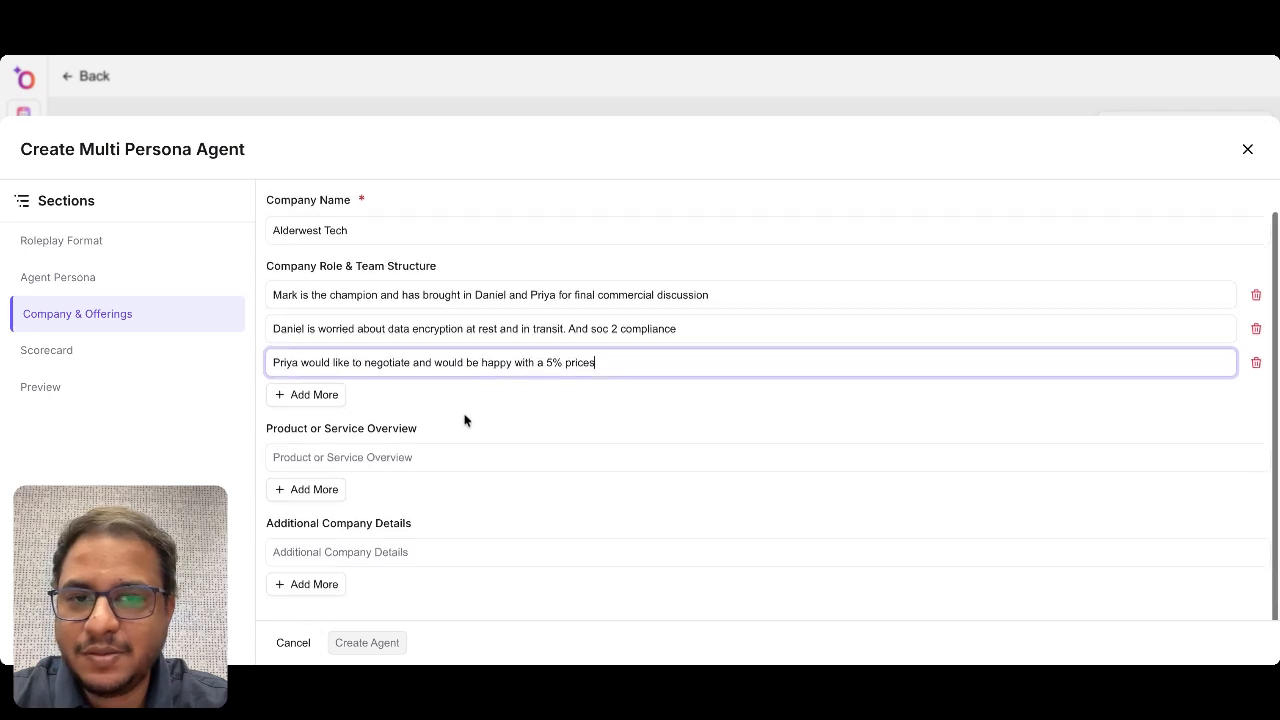
left_click(700, 662)
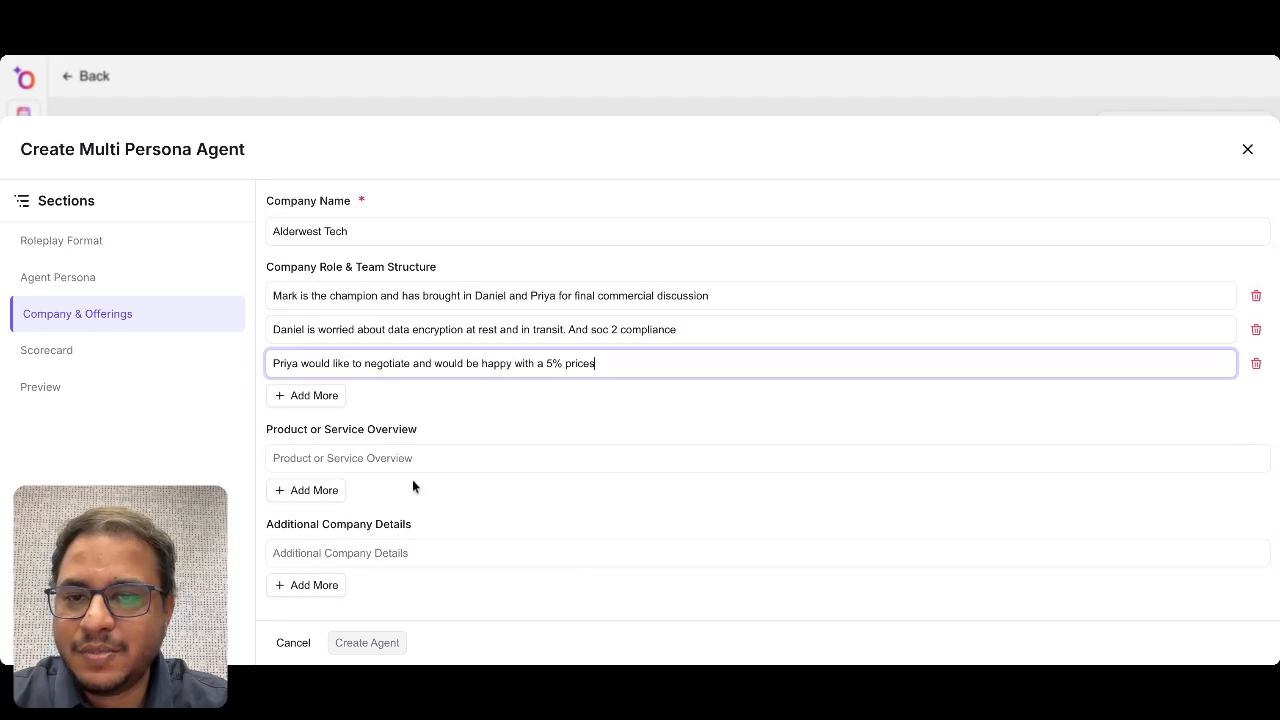
Step: Enter "sales forecasting tool" as the product or service overview
scroll(412, 486, "down", 1)
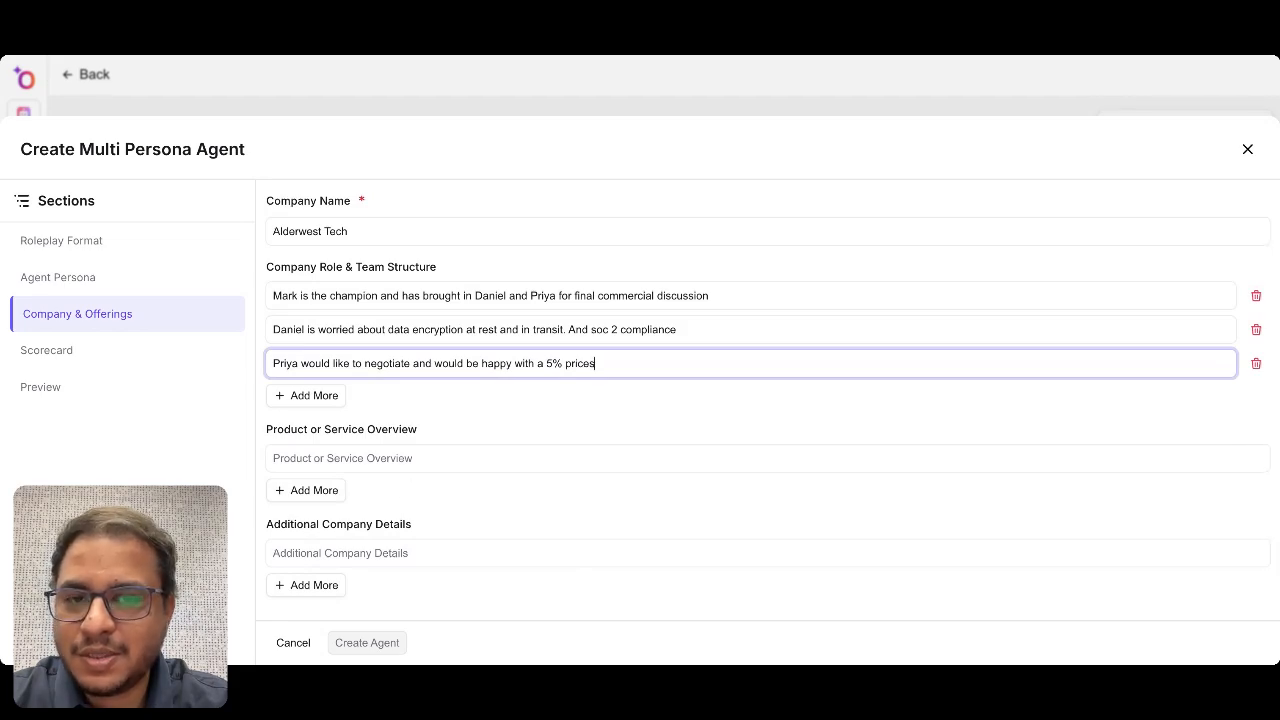
left_click(390, 460)
type("sales forecasting tool")
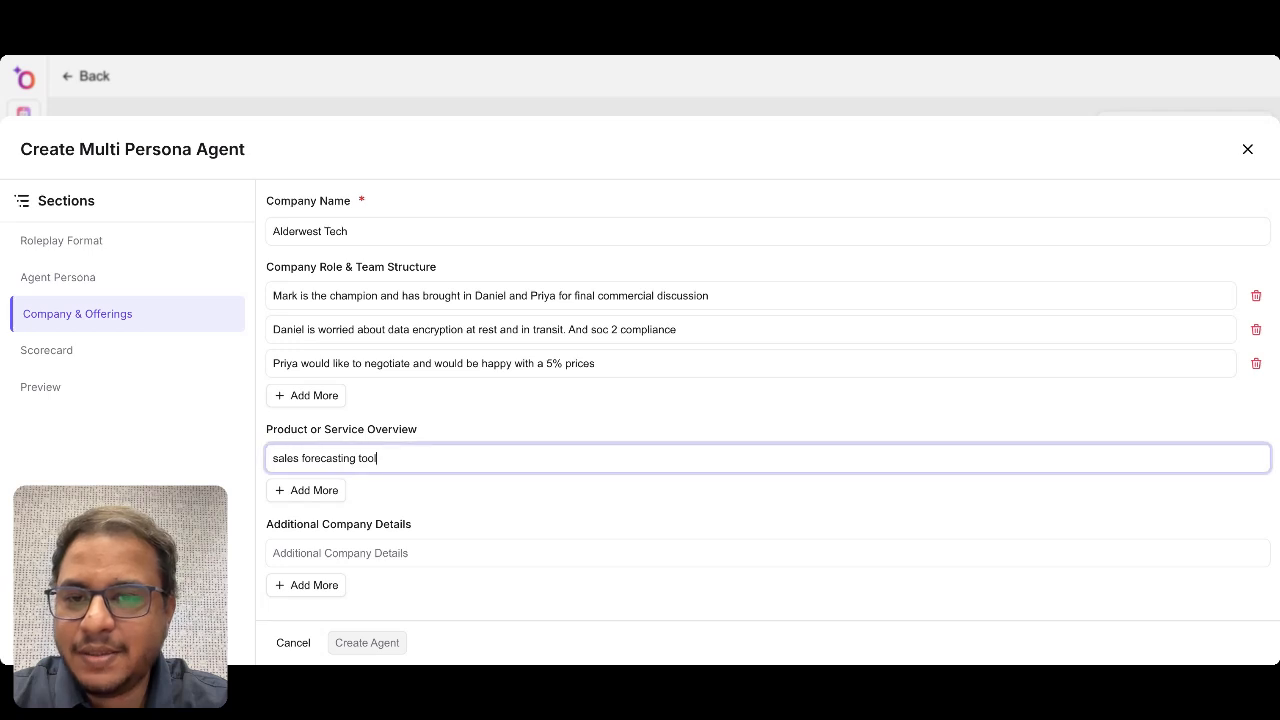
Step: Enter "1000 employee company based in Georgia" as the additional company details
left_click(331, 553)
type("1000 employee company based in Georgia")
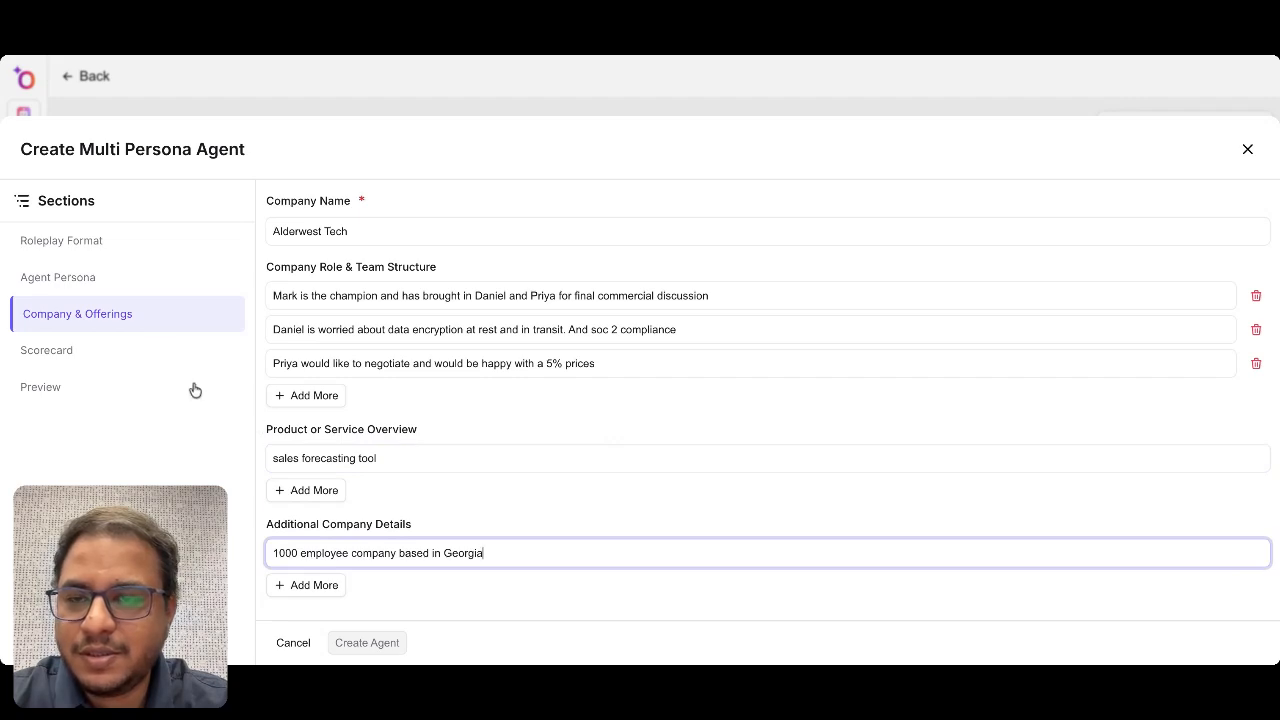
Step: Assign the Backorder Issue Handling Roleplay scorecard and create the multi-persona agent
left_click(157, 347)
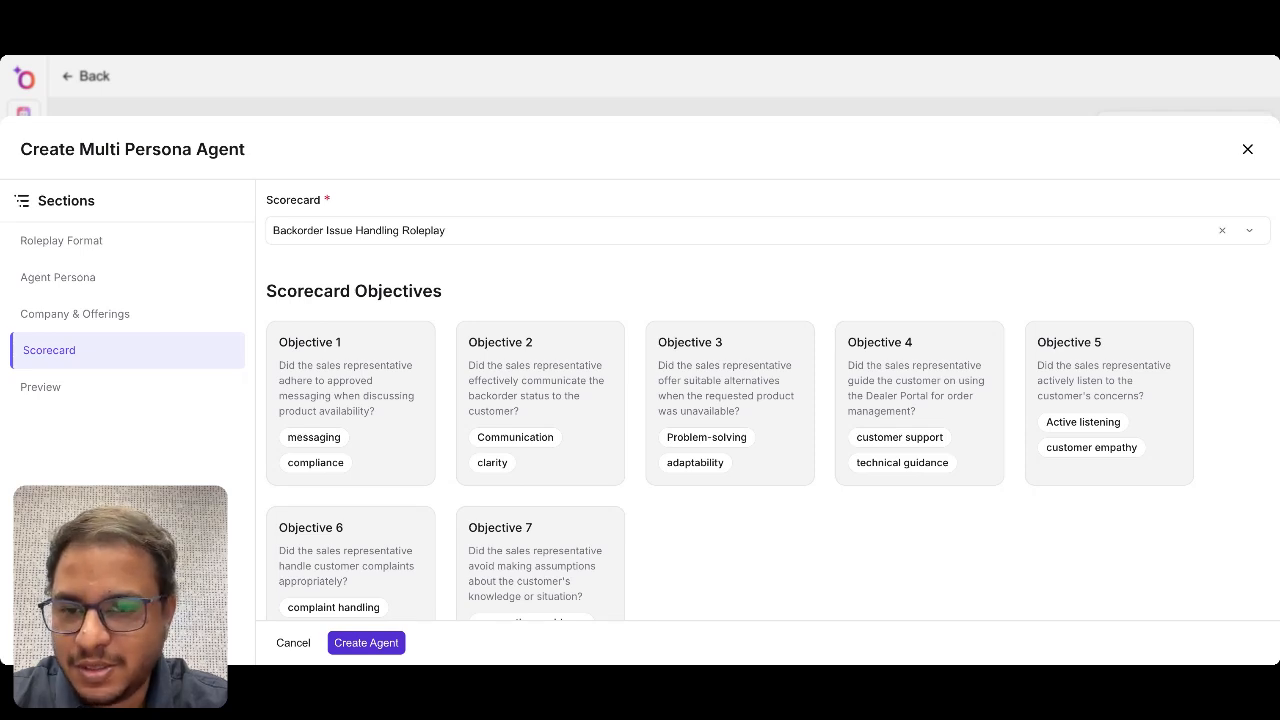
left_click(366, 642)
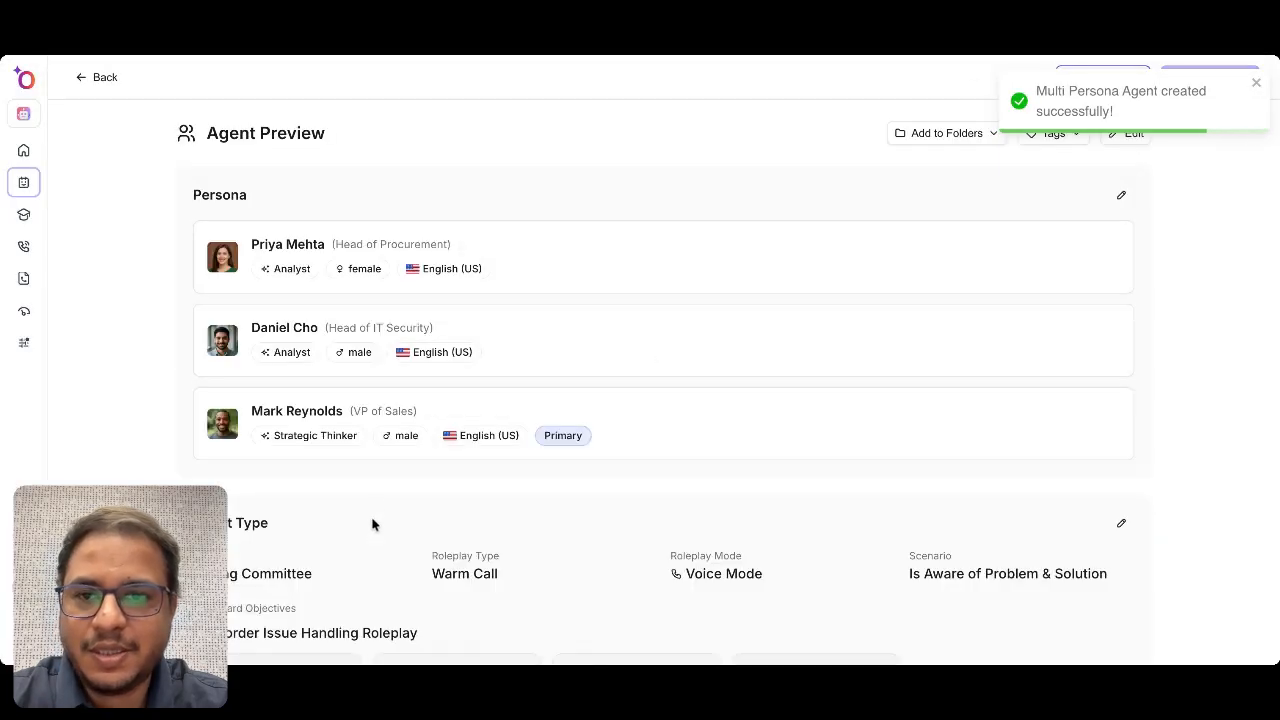
Step: Review the new agent's personas, agent type and scorecard objectives, and save and publish the agent
scroll(467, 470, "down", 1)
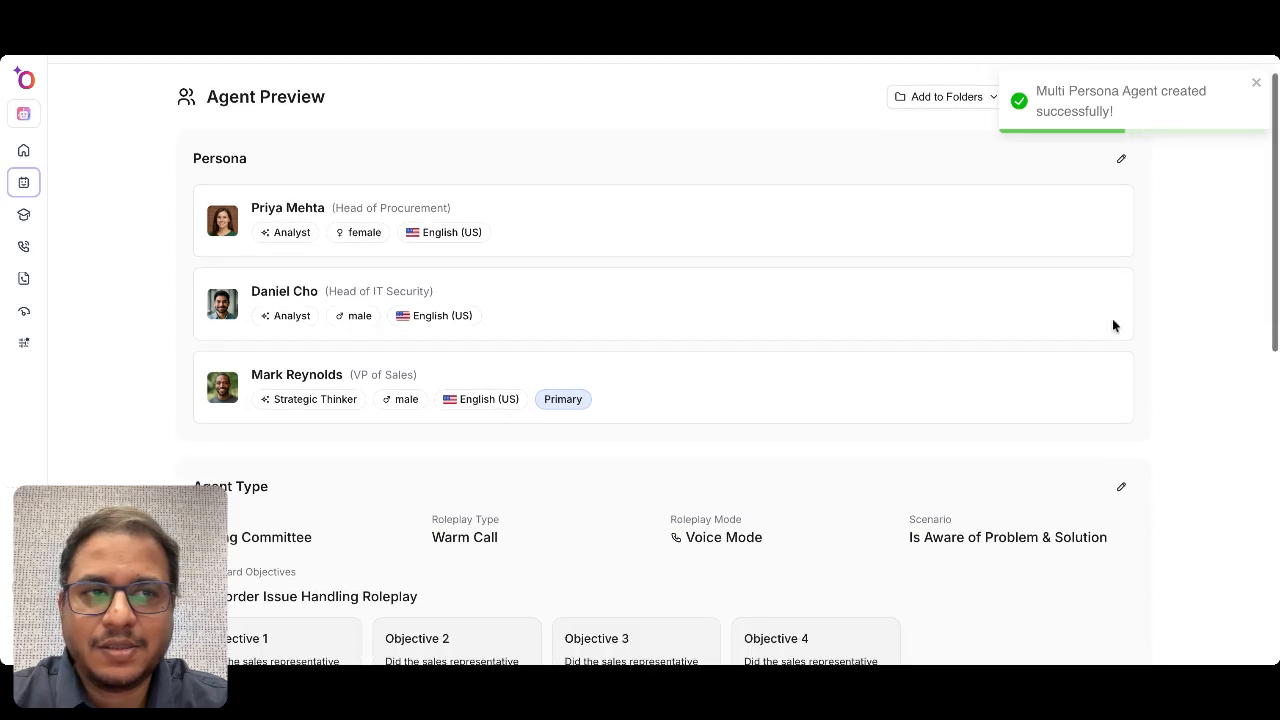
left_click(1256, 82)
scroll(1034, 326, "up", 1)
scroll(1034, 323, "down", 5)
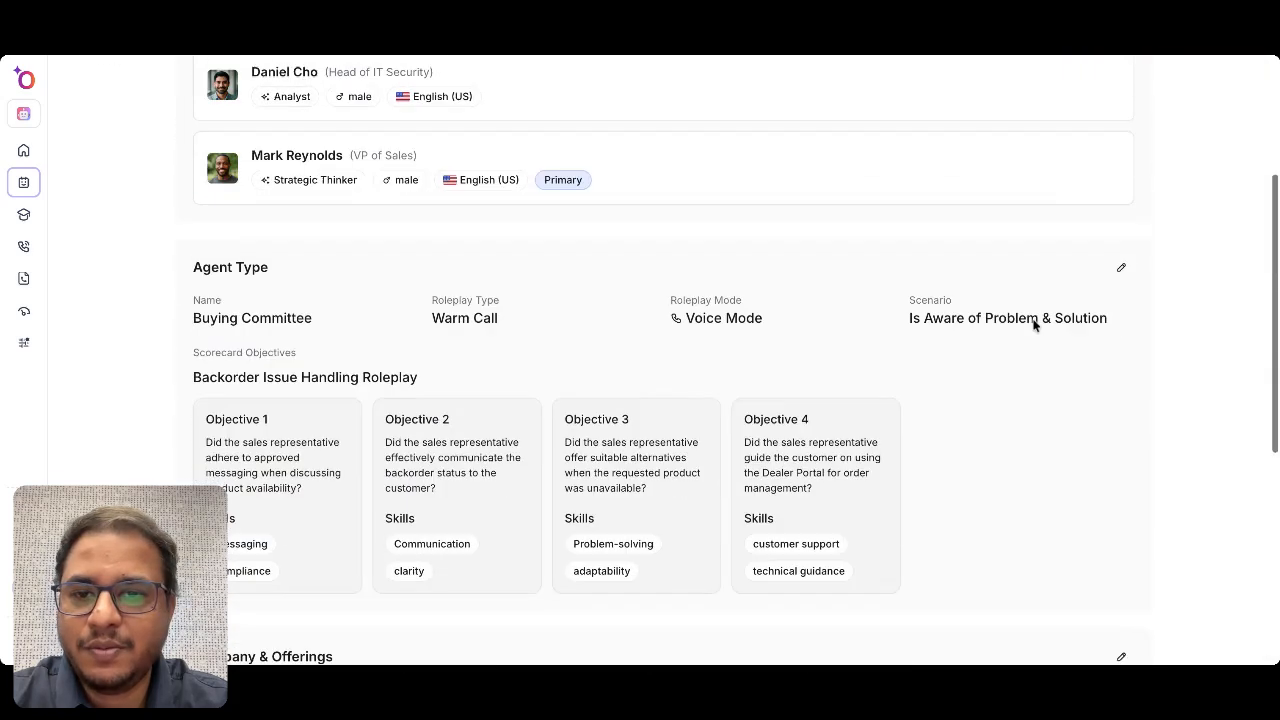
scroll(1034, 323, "up", 5)
left_click(1228, 79)
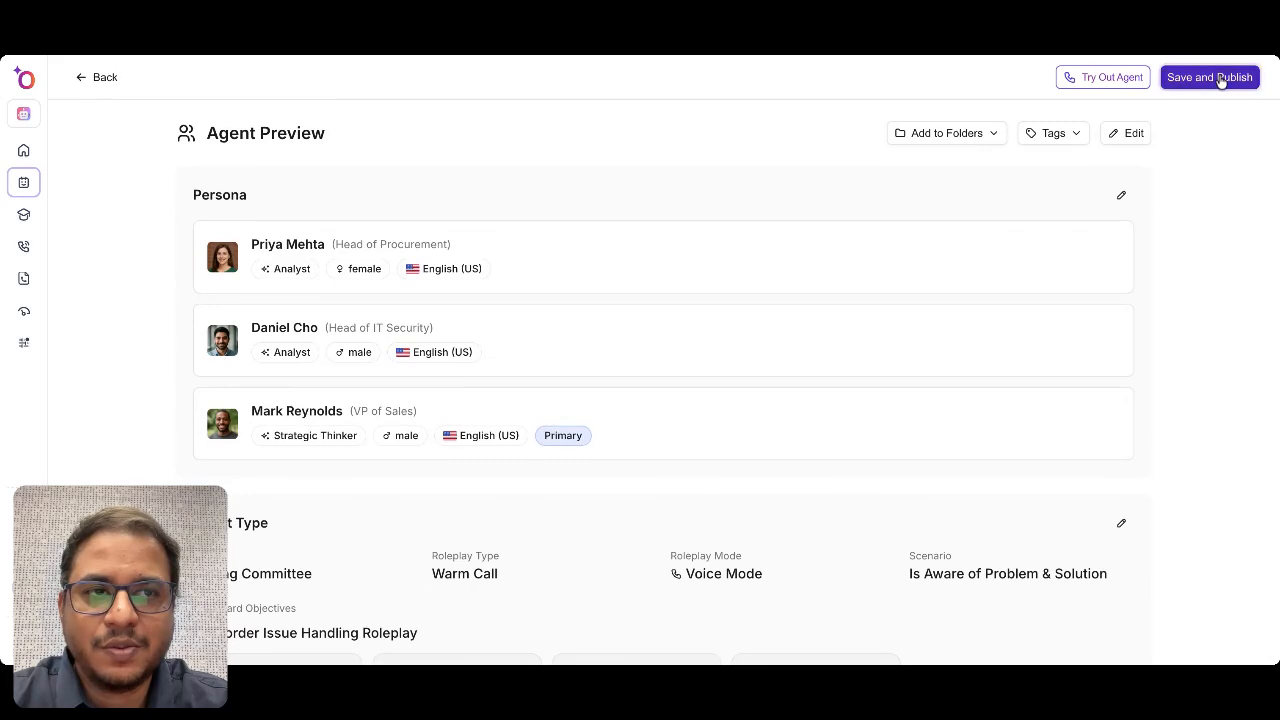